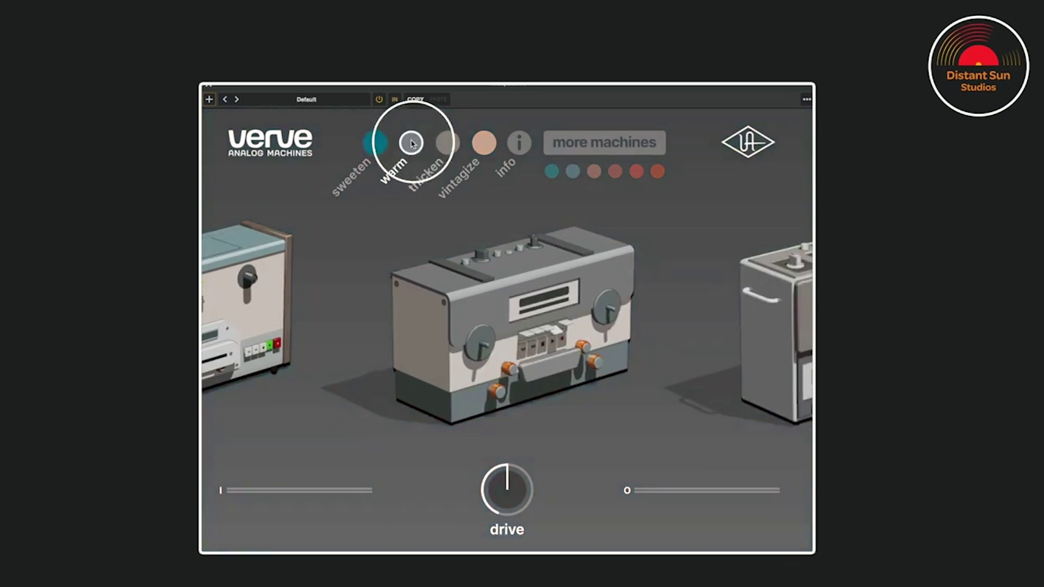
# Step: Switch the Verve plugin to its thicken machine
pyautogui.click(449, 144)
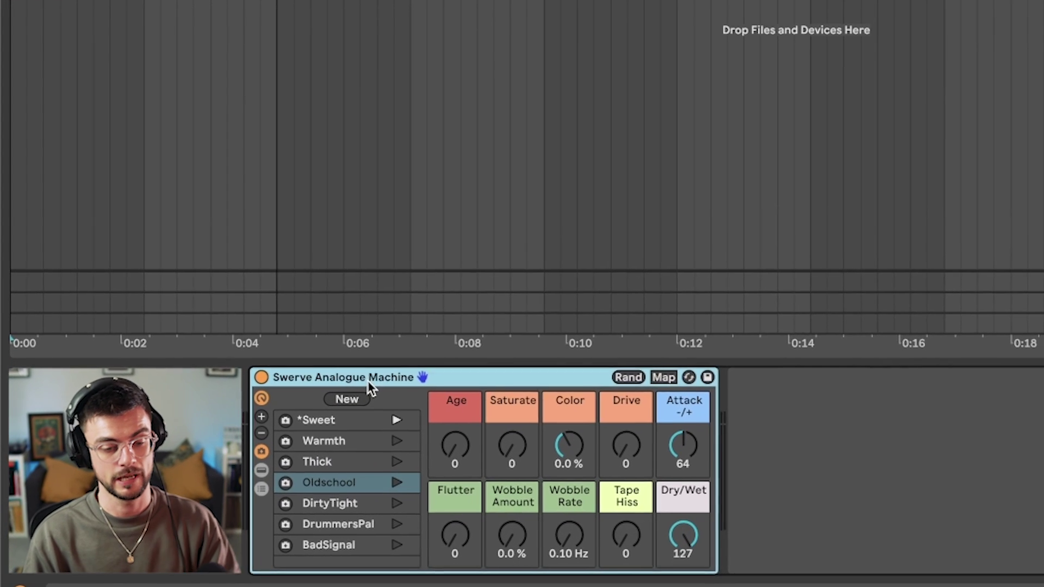
# Step: Play the loop and tune the macros: Age about 32, Flutter near maximum, Saturate 4, Wobble Rate lowered
pyautogui.press('space')
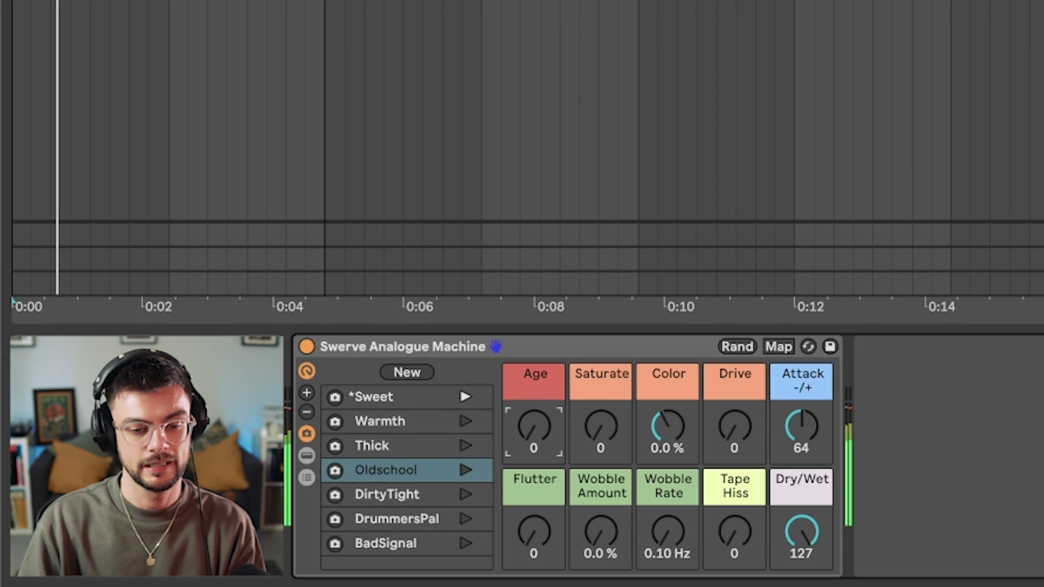
pyautogui.moveTo(520, 430)
pyautogui.mouseDown()
pyautogui.moveTo(519, 361)
pyautogui.moveTo(519, 410)
pyautogui.mouseUp()
pyautogui.moveTo(631, 427); pyautogui.dragTo(734, 404)
pyautogui.click(667, 427)
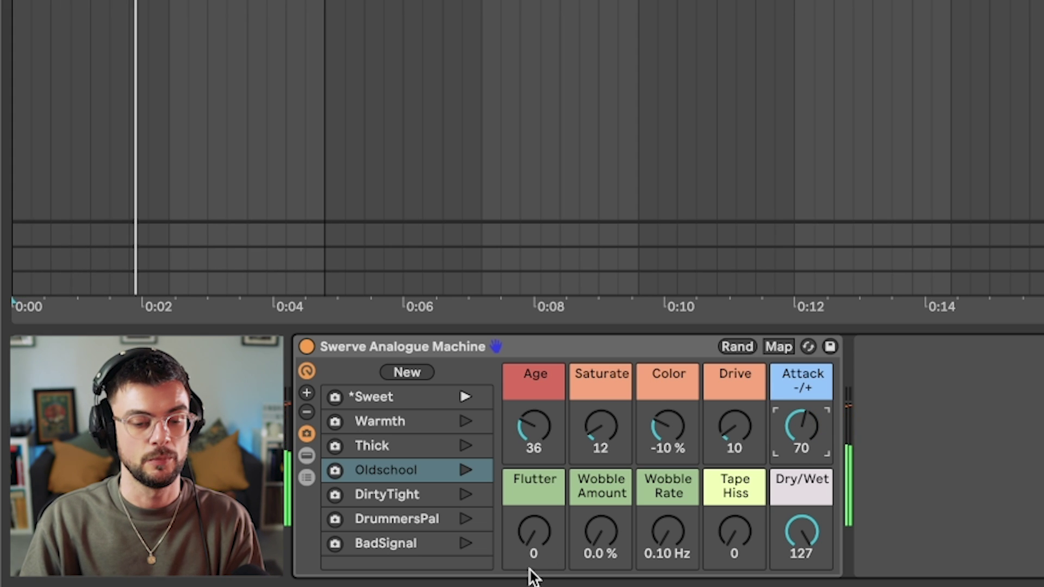
pyautogui.moveTo(531, 571); pyautogui.dragTo(531, 506)
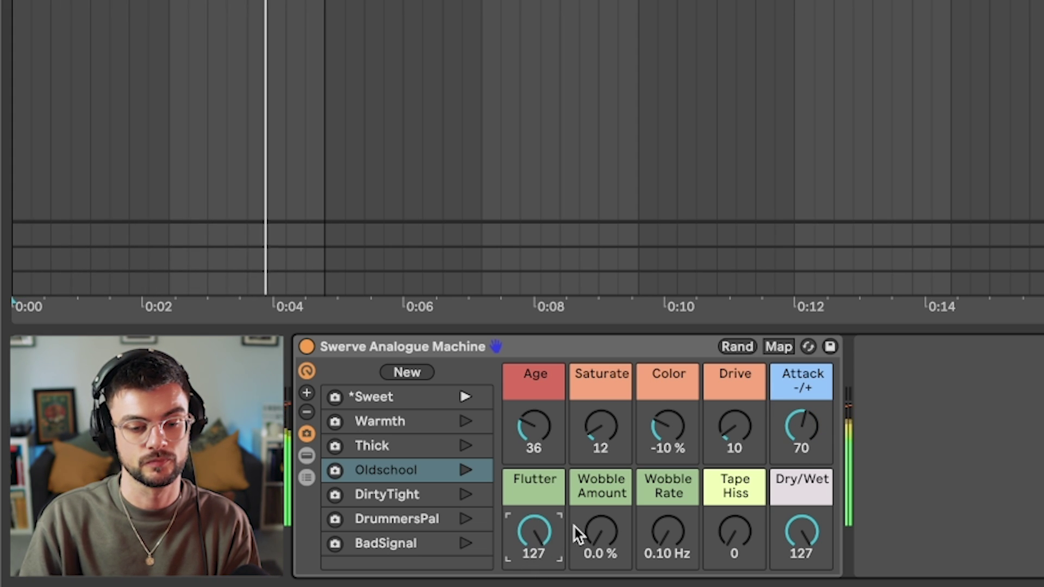
pyautogui.moveTo(587, 431); pyautogui.dragTo(607, 433)
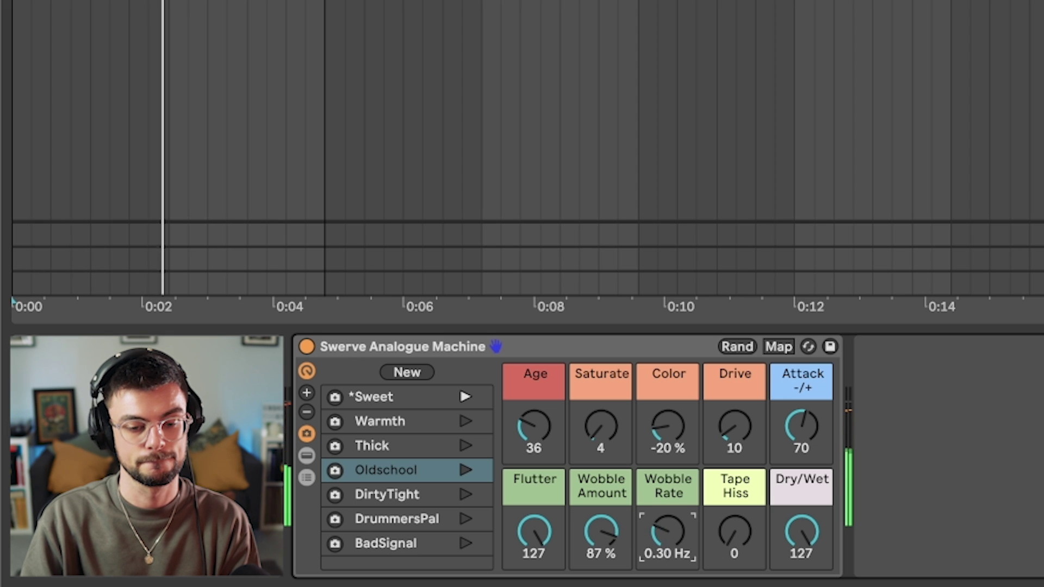
pyautogui.moveTo(668, 531); pyautogui.dragTo(667, 537)
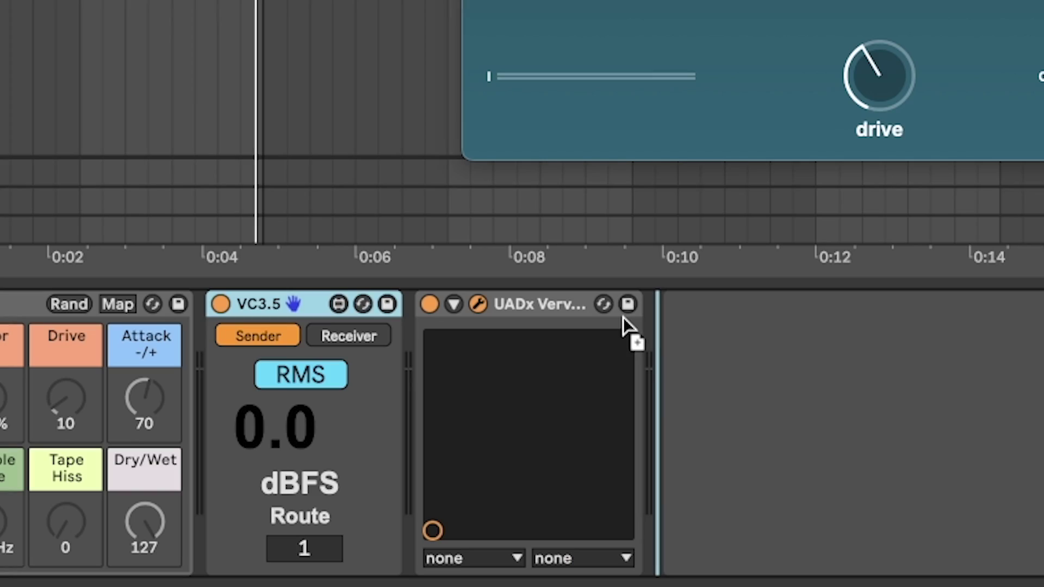
# Step: Paste a second VC3.5 after Verve, set it to Receiver, and play to compare levels
pyautogui.press('super+v')
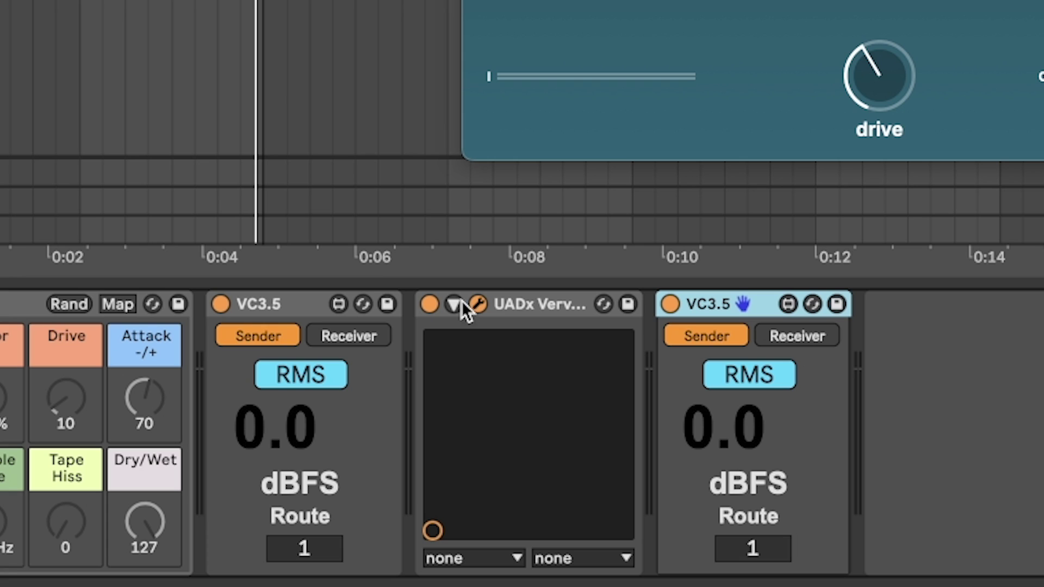
pyautogui.click(265, 329)
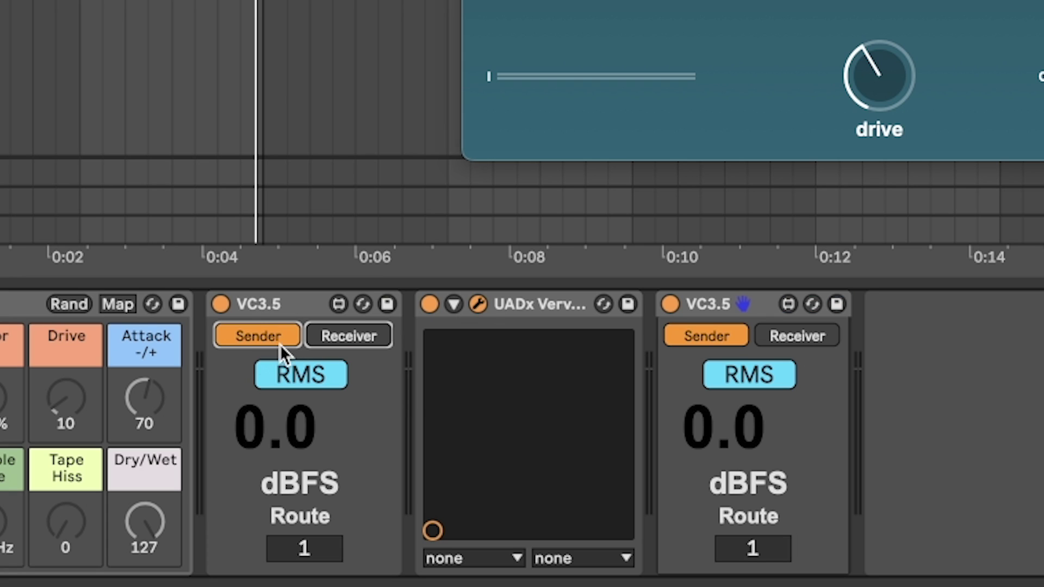
pyautogui.click(818, 343)
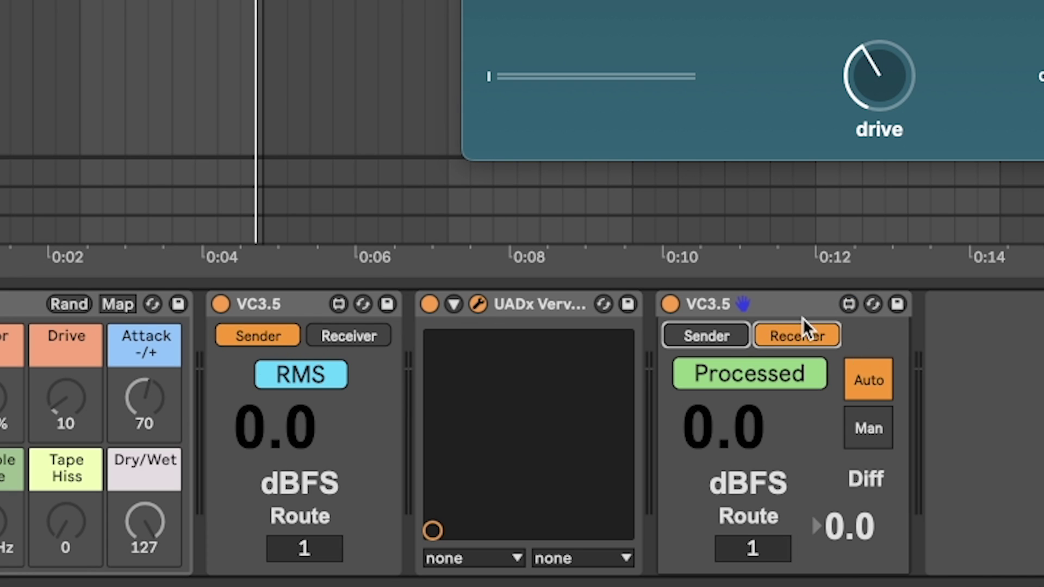
pyautogui.press('space')
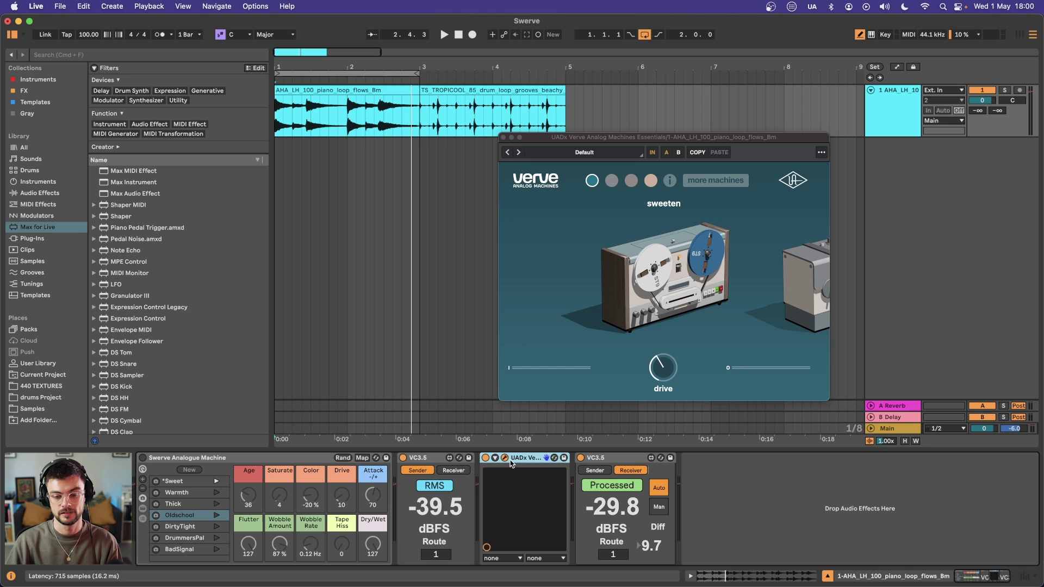
# Step: Add a Spectrum analyser after the second VC3.5 and start playback
pyautogui.press('super+f')
pyautogui.write('spectrum')
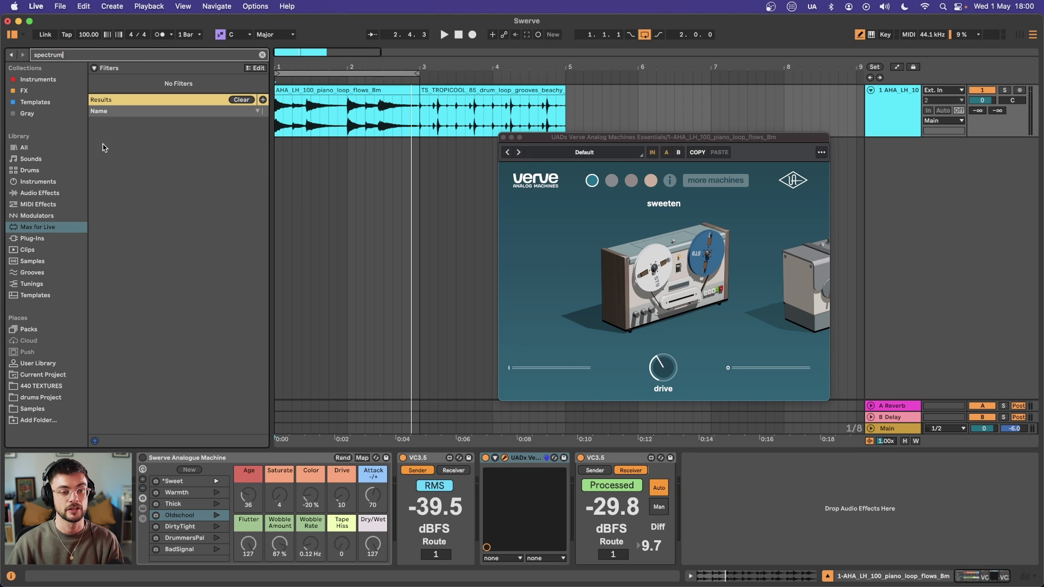
pyautogui.click(46, 194)
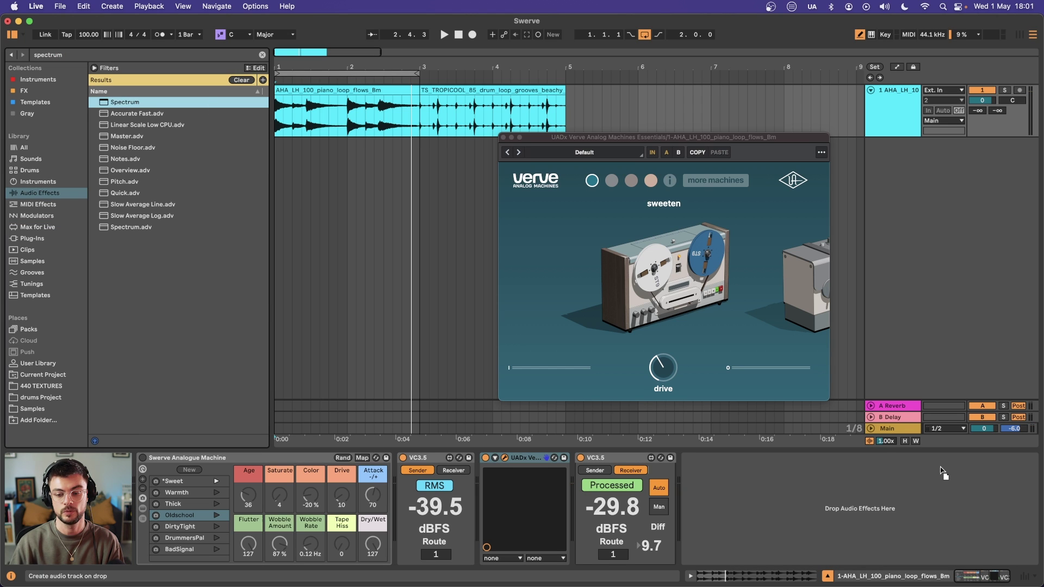
pyautogui.moveTo(781, 524); pyautogui.dragTo(768, 517)
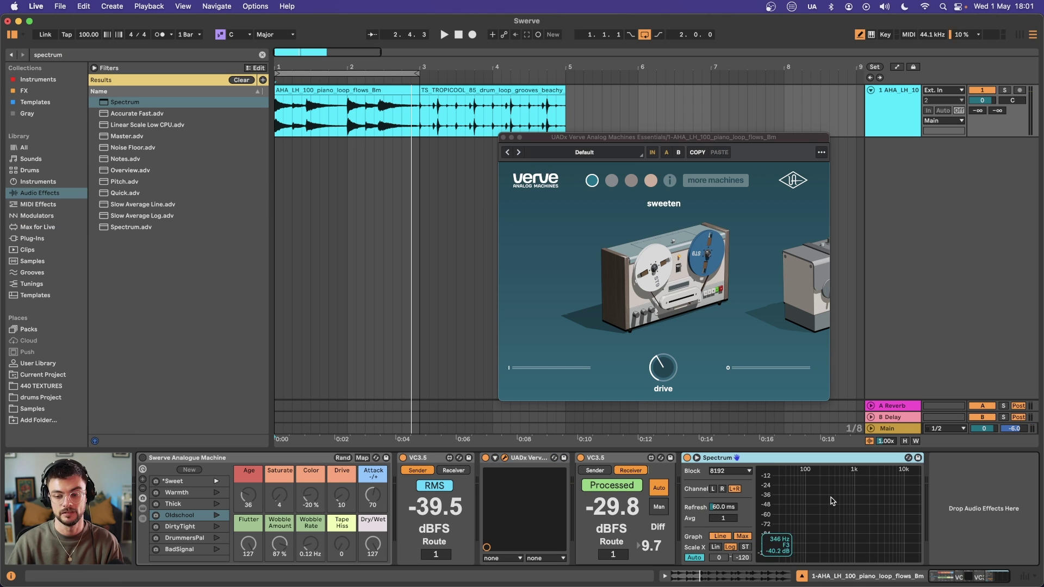
pyautogui.press('space')
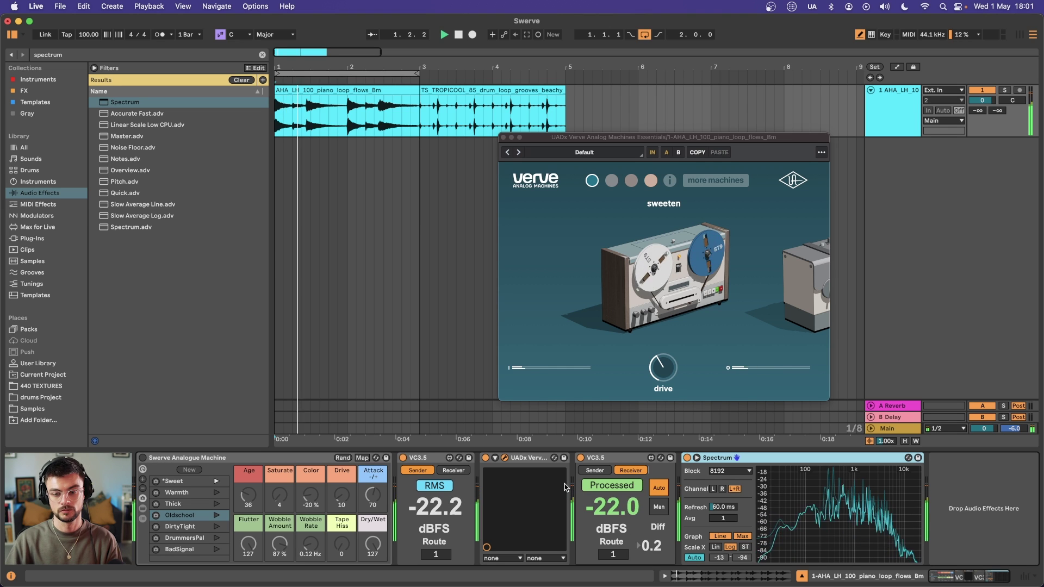
# Step: Audition Verve's warm, thicken and vintagize machines and push the drive up to about 86.5
pyautogui.click(611, 181)
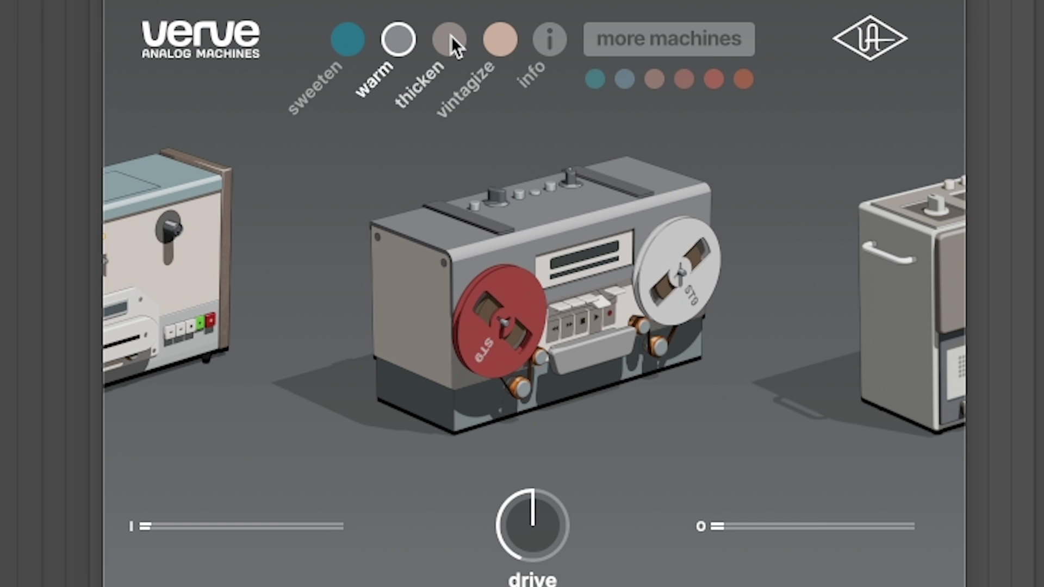
pyautogui.click(542, 109)
pyautogui.click(451, 39)
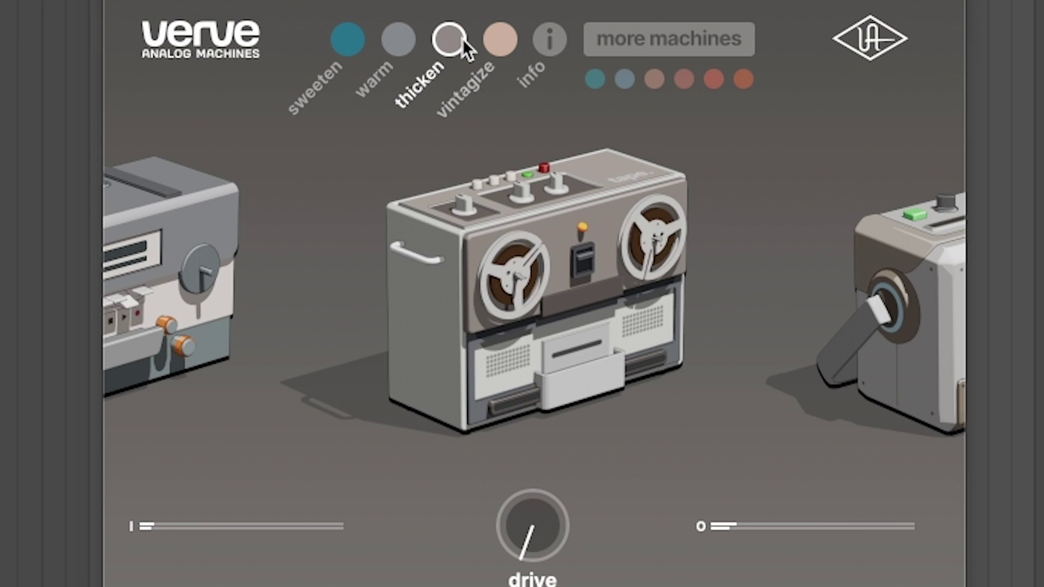
pyautogui.click(496, 40)
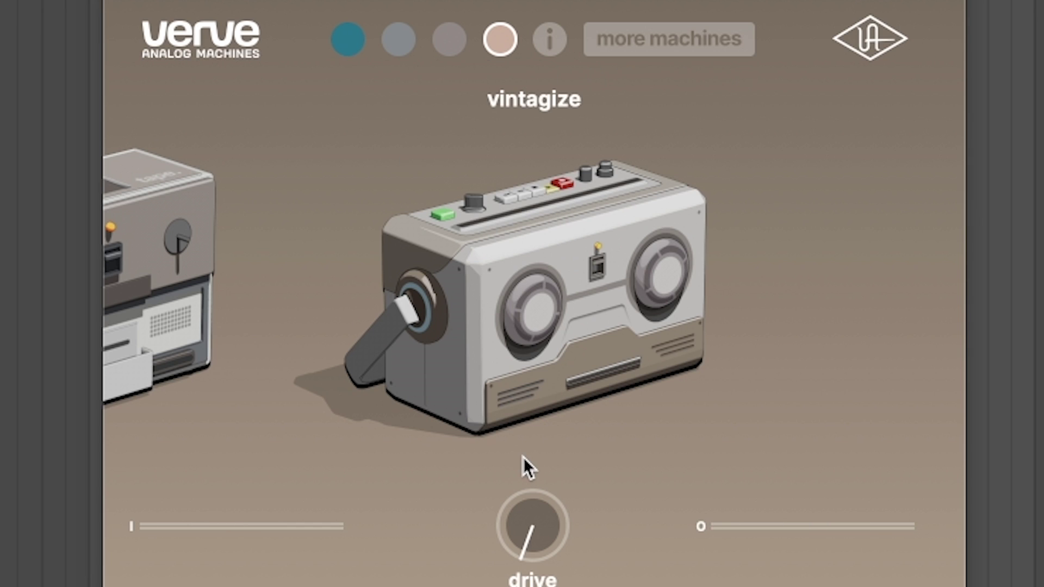
pyautogui.moveTo(513, 535)
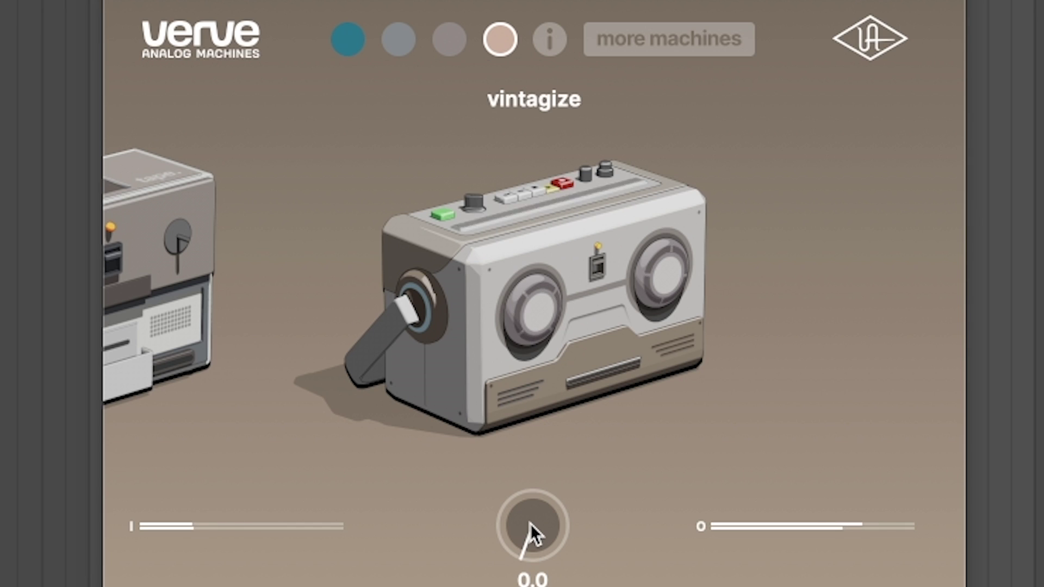
pyautogui.moveTo(530, 524); pyautogui.dragTo(544, 430)
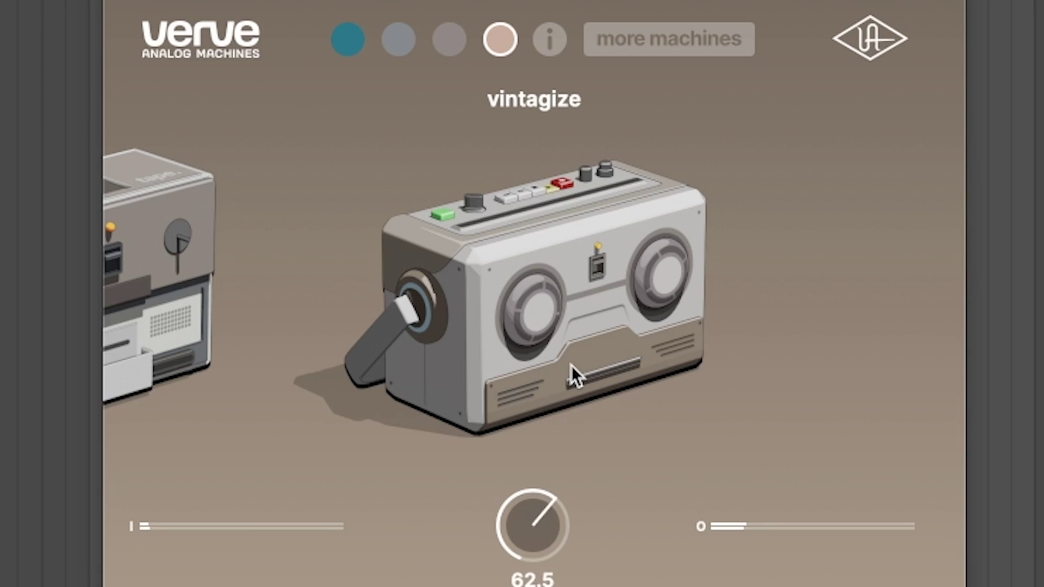
pyautogui.moveTo(572, 365); pyautogui.dragTo(596, 306)
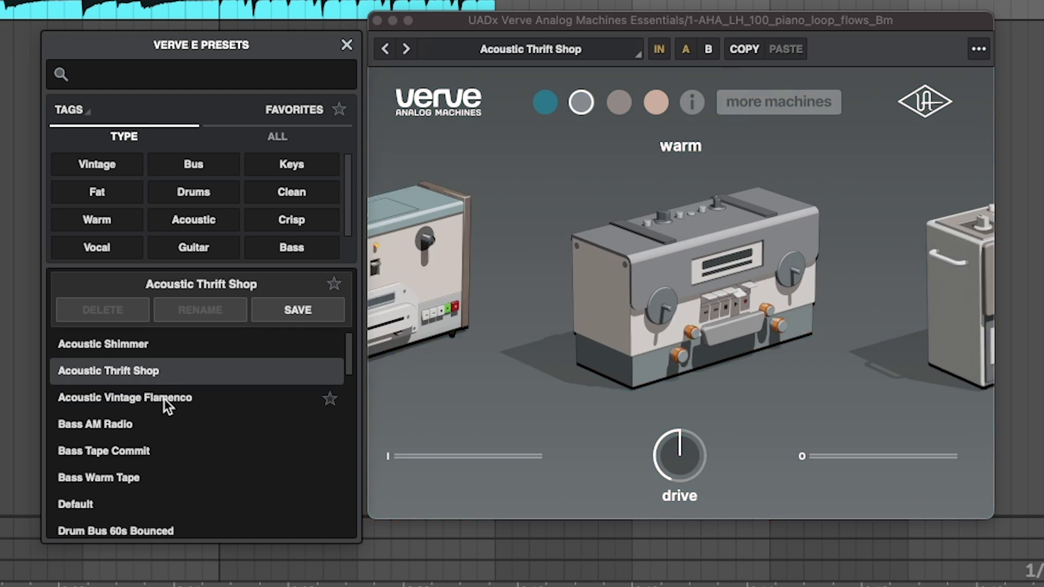
# Step: Audition Verve presets from Acoustic Vintage Flamenco through Drum Bus Master Tape
pyautogui.click(165, 405)
pyautogui.click(163, 439)
pyautogui.scroll(-1, 163, 438)
pyautogui.click(164, 438)
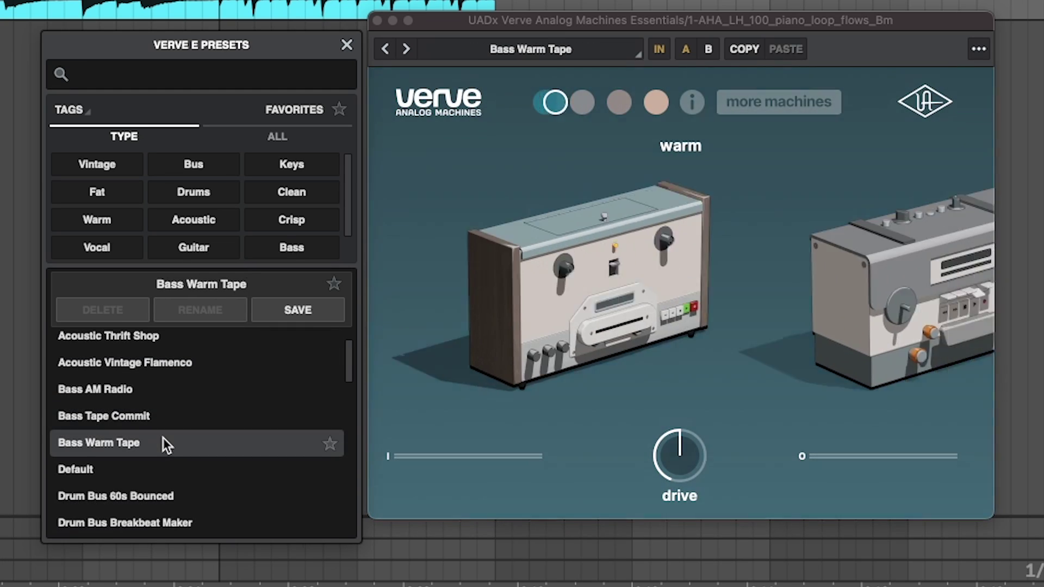
pyautogui.scroll(-1, 163, 439)
pyautogui.click(163, 439)
pyautogui.scroll(-1, 163, 438)
pyautogui.click(163, 438)
pyautogui.scroll(-2, 163, 439)
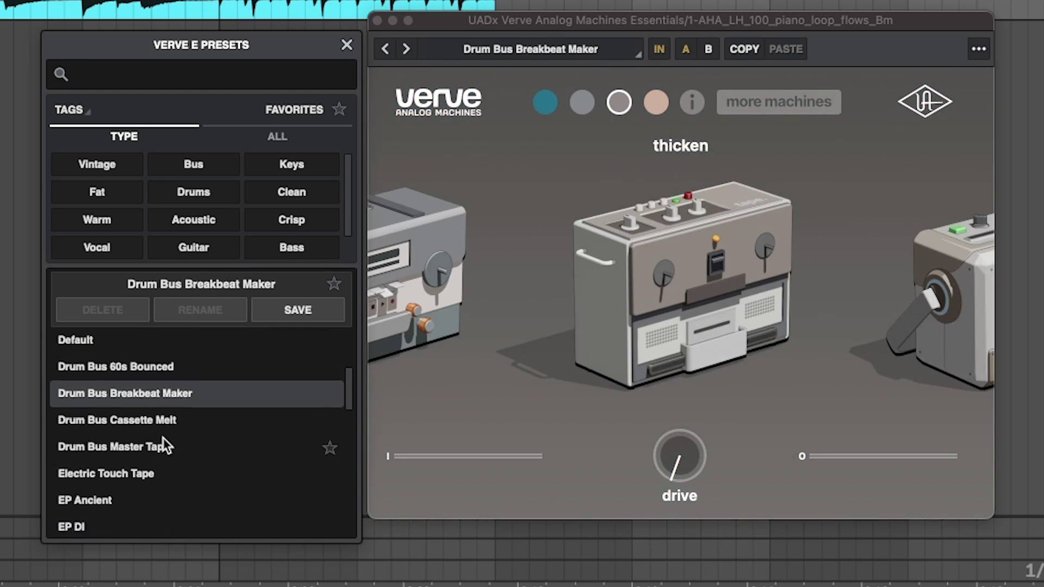
pyautogui.click(163, 438)
# Step: Load the EP Ancient preset and switch Verve to the vintagize machine
pyautogui.scroll(-2, 163, 438)
pyautogui.click(163, 438)
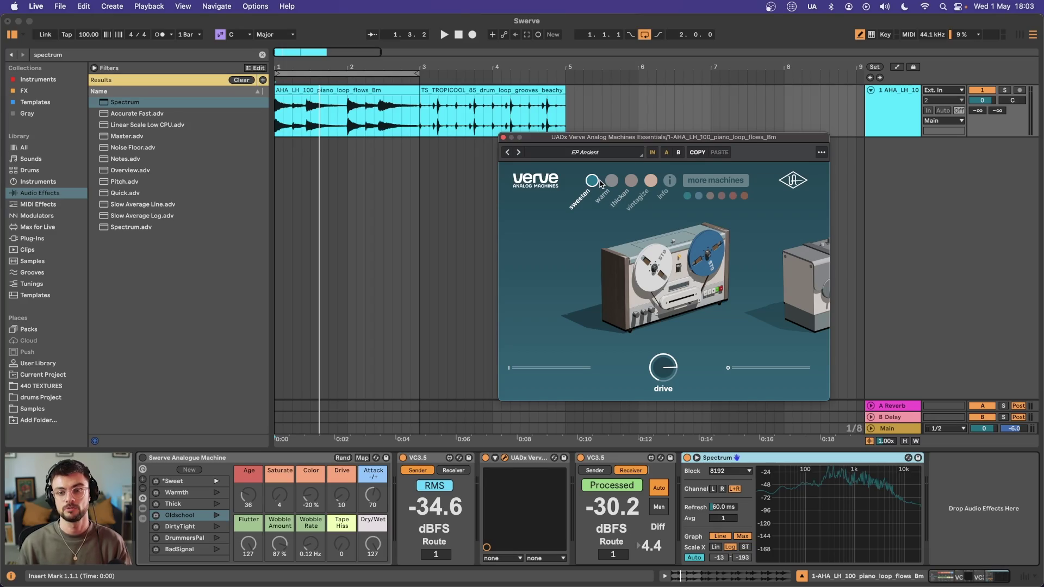
pyautogui.click(611, 180)
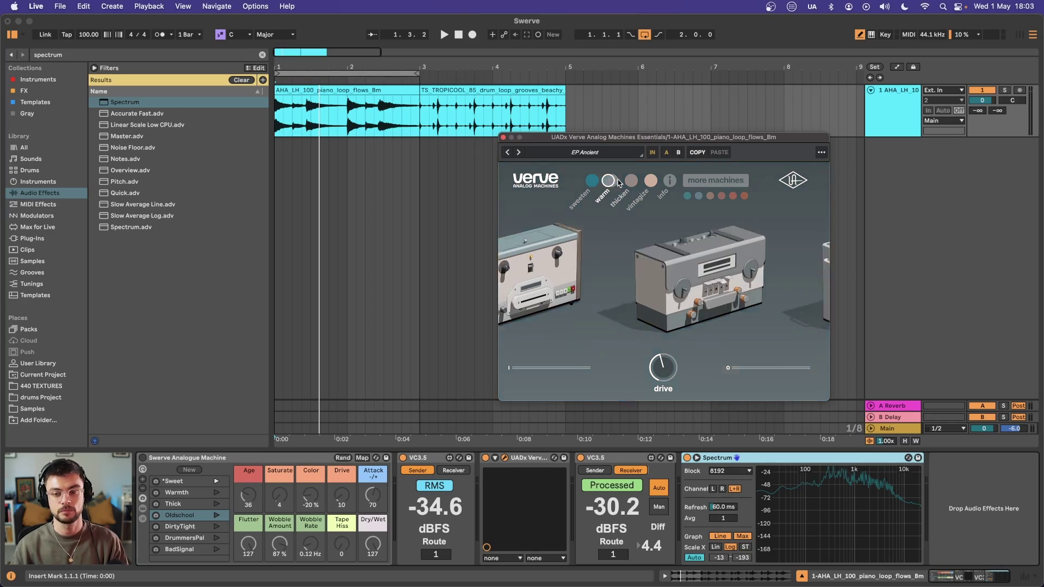
pyautogui.click(651, 180)
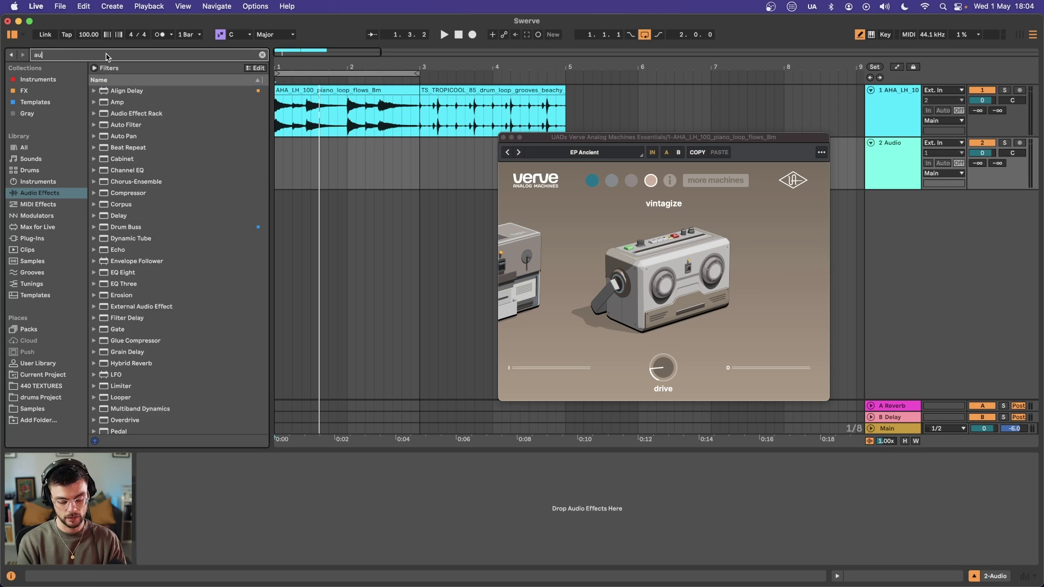
# Step: Load an empty Audio Effect Rack and put a Limiter in as its first chain
pyautogui.write(' effect')
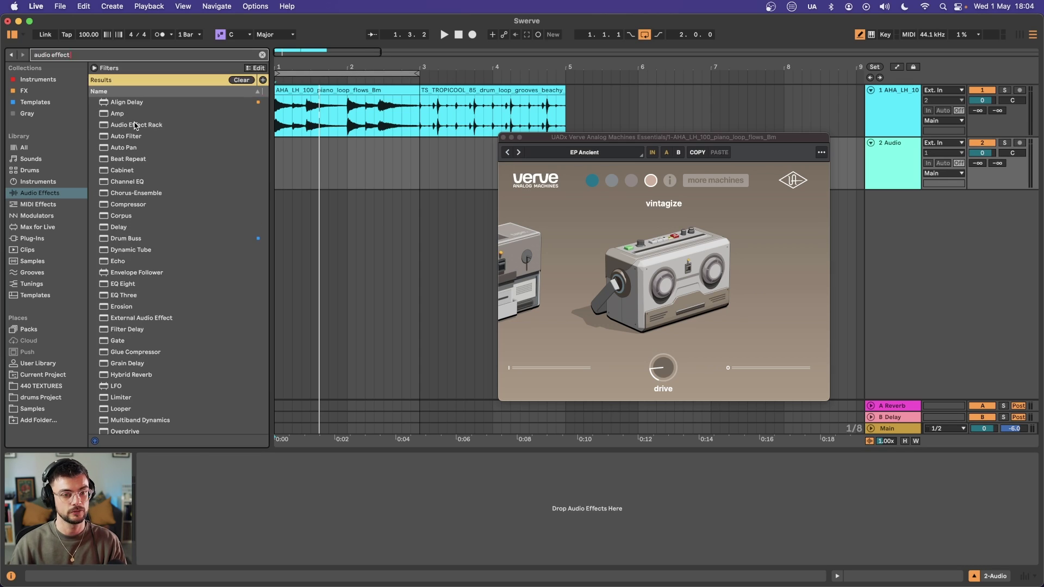
pyautogui.doubleClick(135, 126)
pyautogui.press('super+f')
pyautogui.write('limiter')
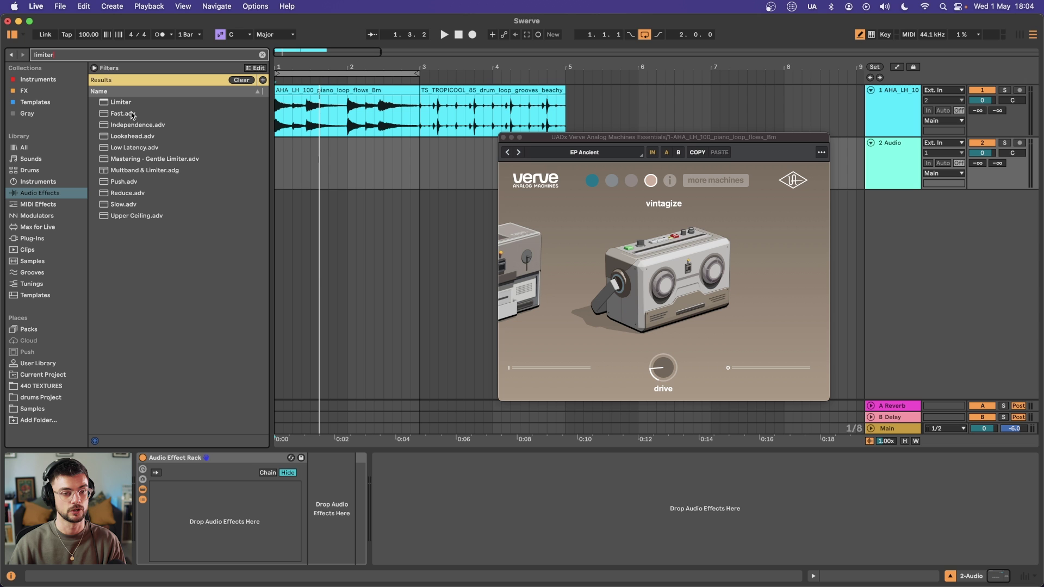
pyautogui.moveTo(121, 103); pyautogui.dragTo(313, 275)
pyautogui.moveTo(315, 496); pyautogui.dragTo(318, 497)
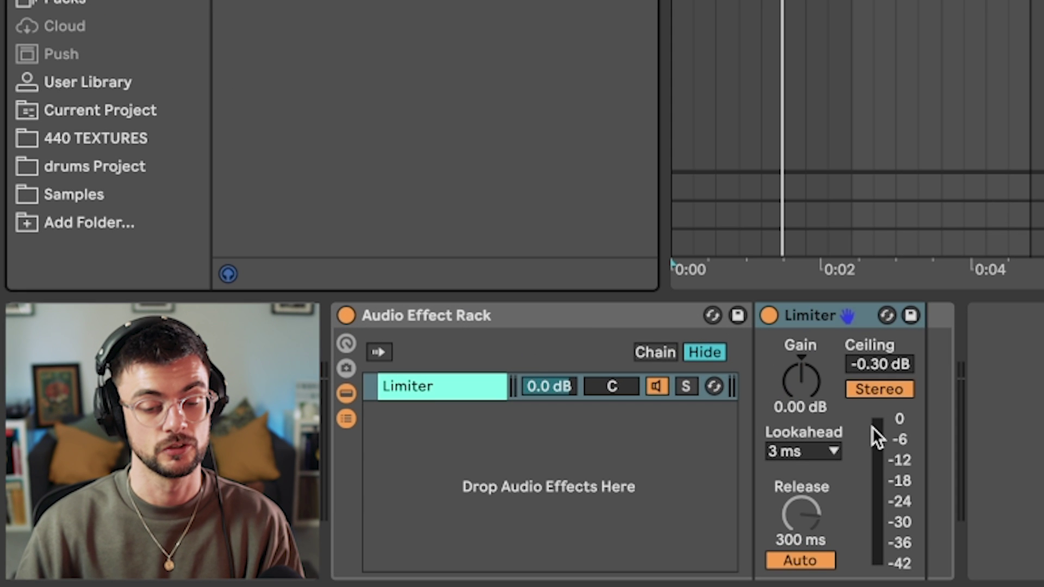
# Step: Duplicate the Limiter chain and fade both chain select zones across 0–127
pyautogui.moveTo(433, 397); pyautogui.dragTo(430, 430)
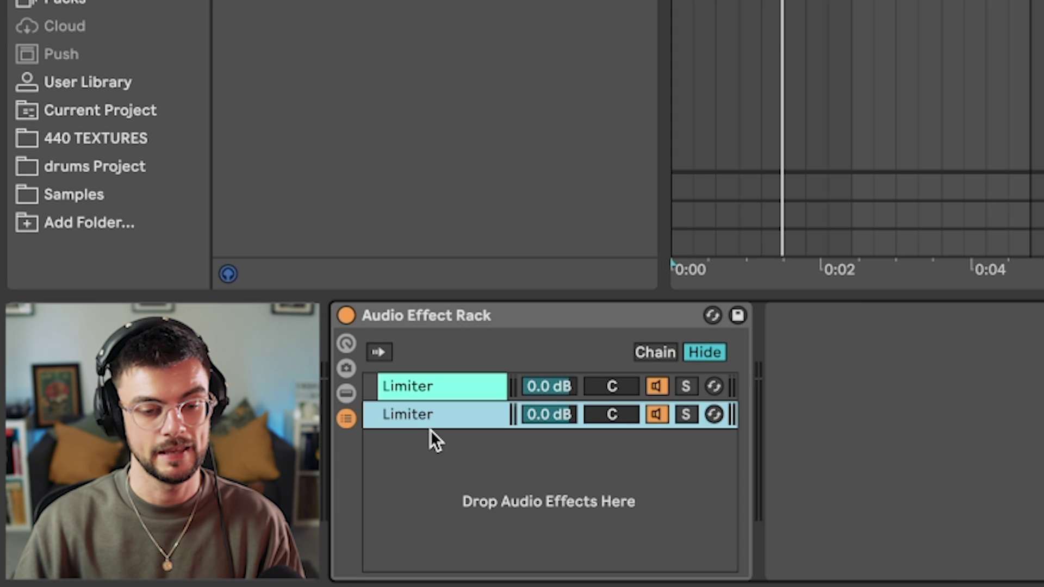
pyautogui.click(653, 352)
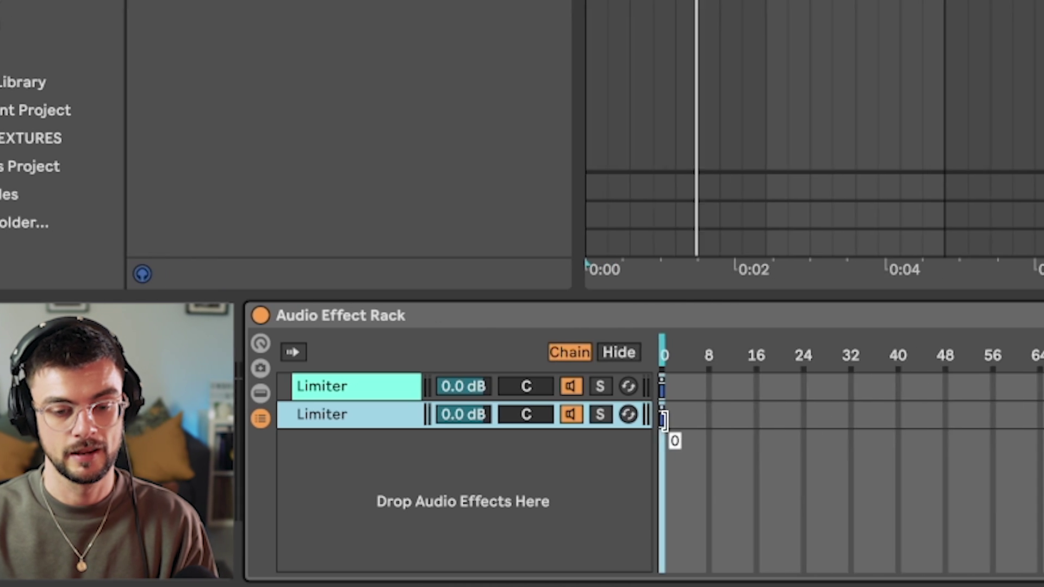
pyautogui.moveTo(748, 421); pyautogui.dragTo(1033, 421)
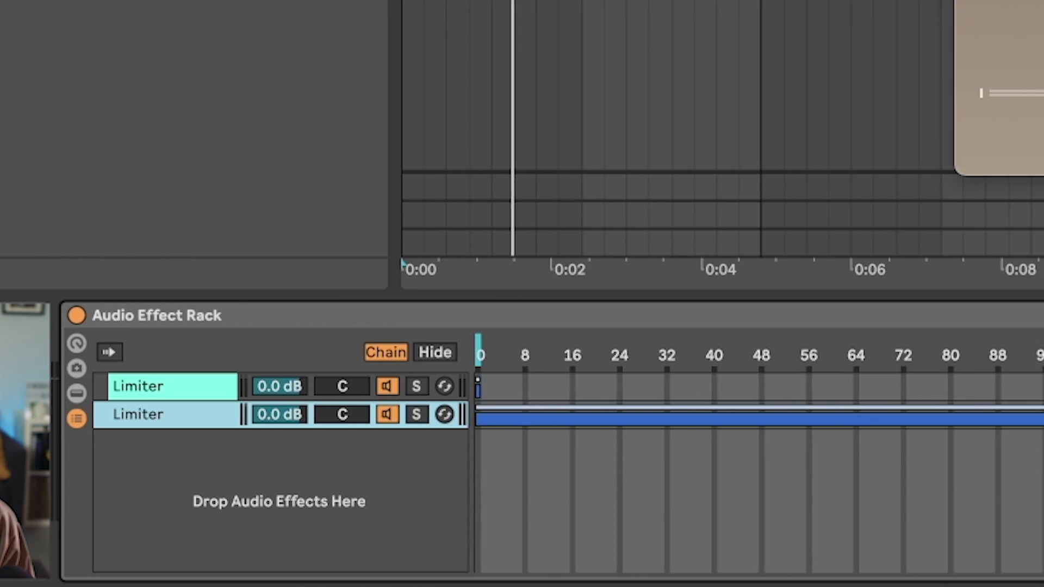
pyautogui.moveTo(271, 386); pyautogui.dragTo(1020, 406)
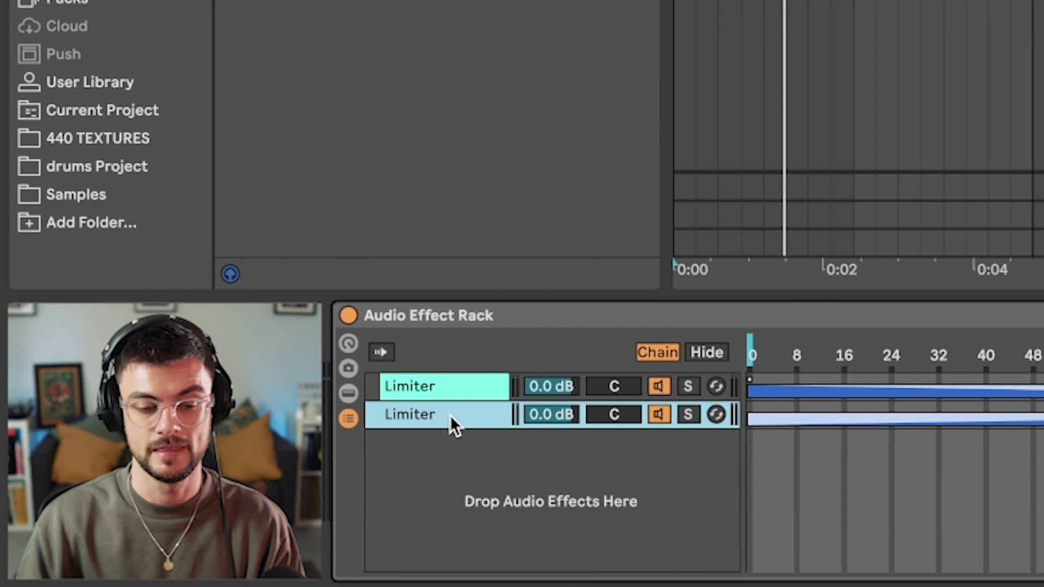
# Step: Rename the chains WET and DRY and show the rack's ten macros
pyautogui.rightClick(449, 416)
pyautogui.click(527, 48)
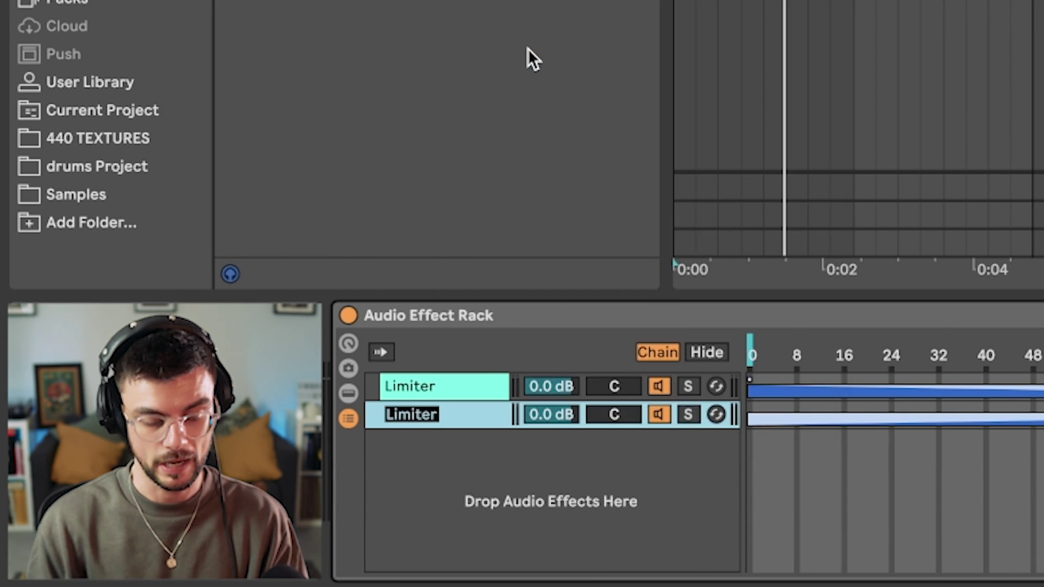
pyautogui.write('WET')
pyautogui.press('Return')
pyautogui.rightClick(438, 391)
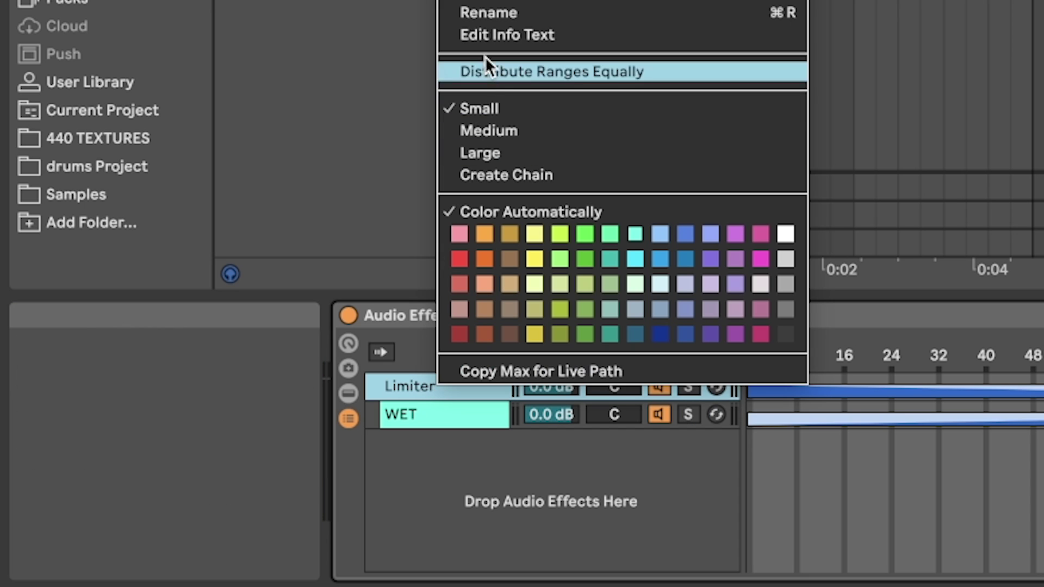
pyautogui.click(490, 9)
pyautogui.write('DRY')
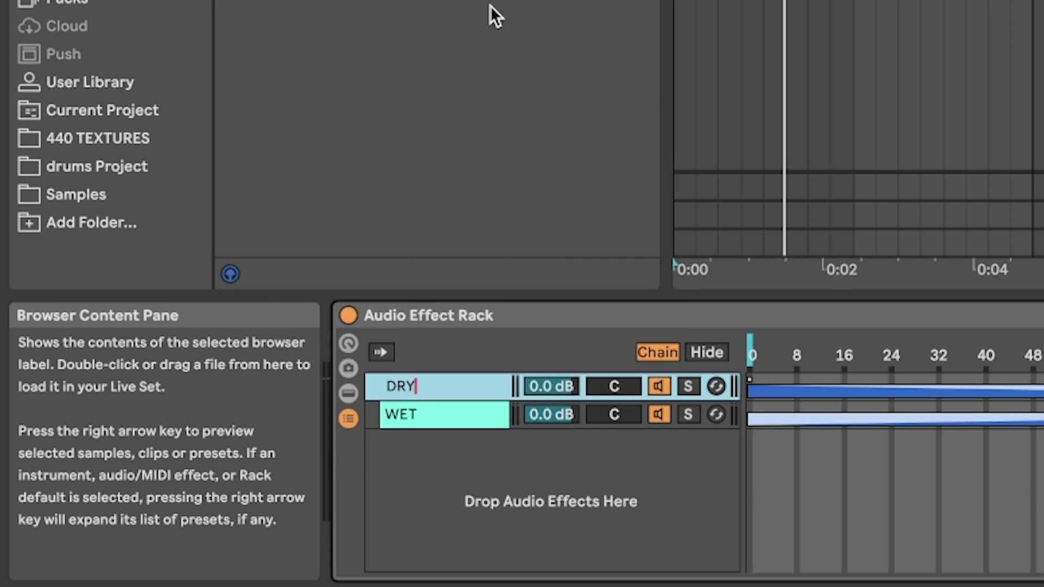
pyautogui.press('Return')
pyautogui.click(349, 343)
pyautogui.click(350, 387)
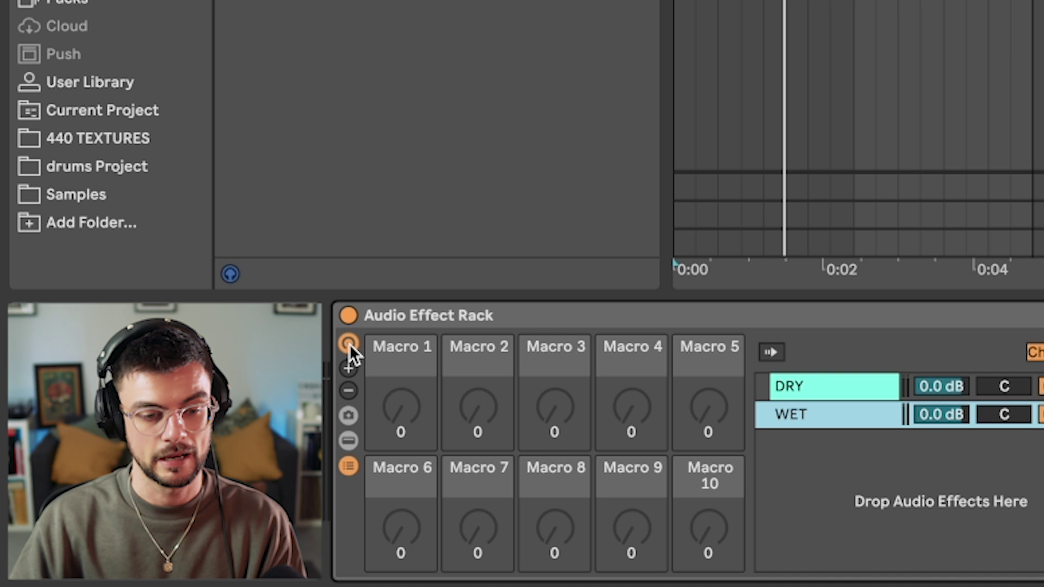
# Step: Rename the tenth macro to DRY/WET
pyautogui.rightClick(710, 497)
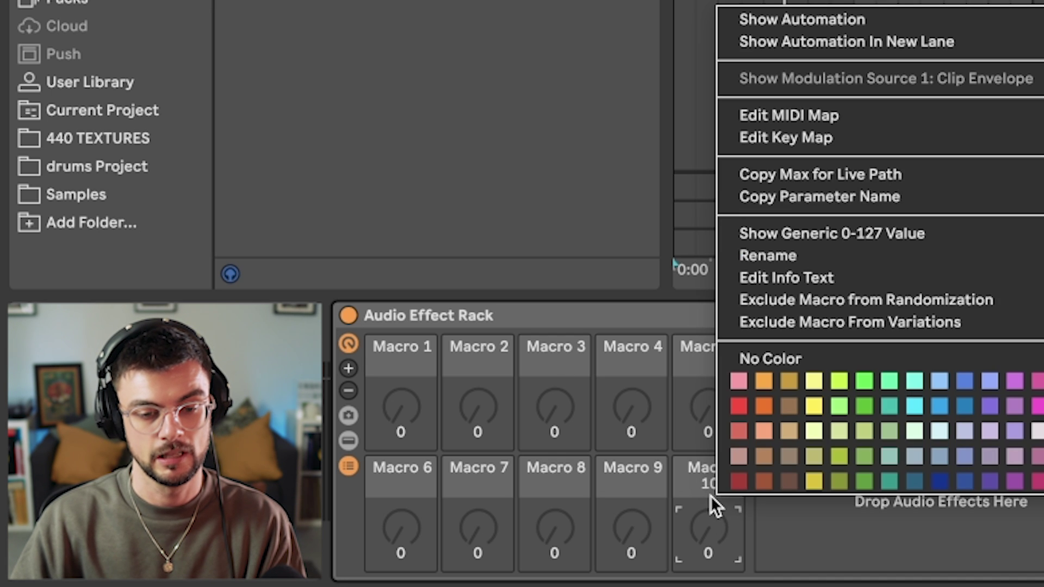
pyautogui.click(784, 256)
pyautogui.write('D')
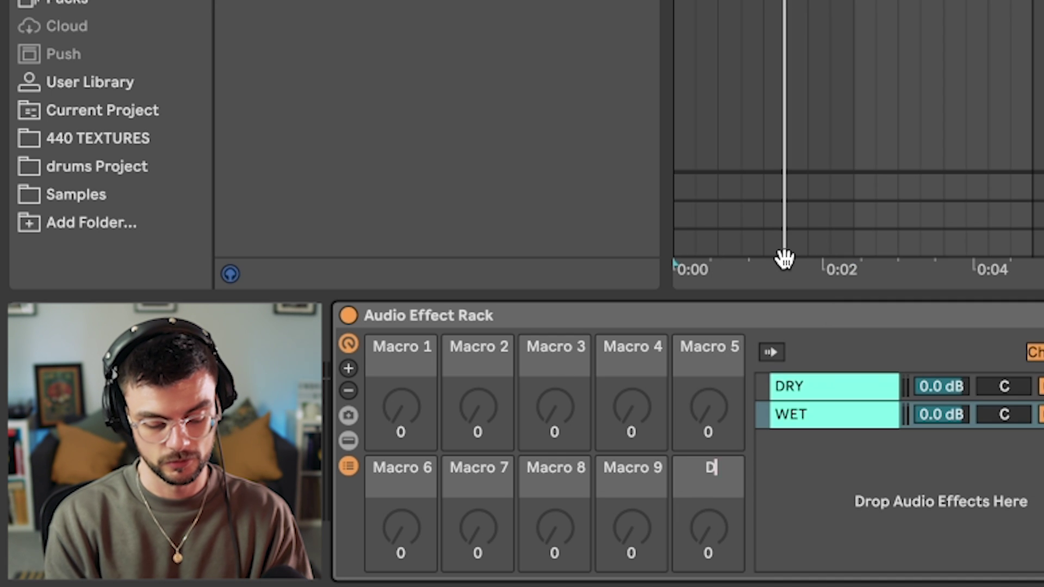
pyautogui.write('RY/WET')
pyautogui.press('Return')
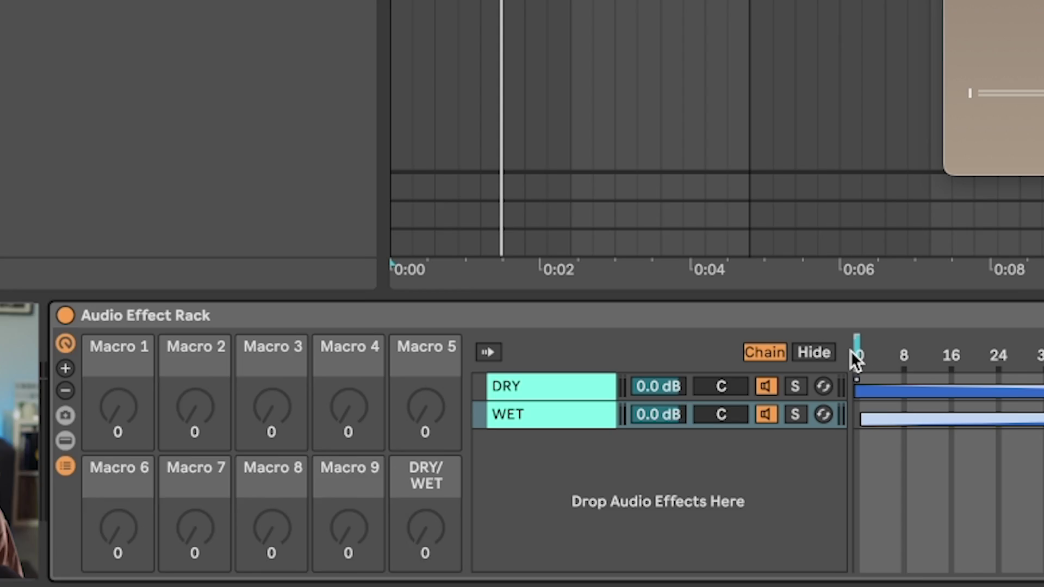
# Step: Map the chain selector to the DRY/WET macro and sweep it to test the blend
pyautogui.rightClick(855, 352)
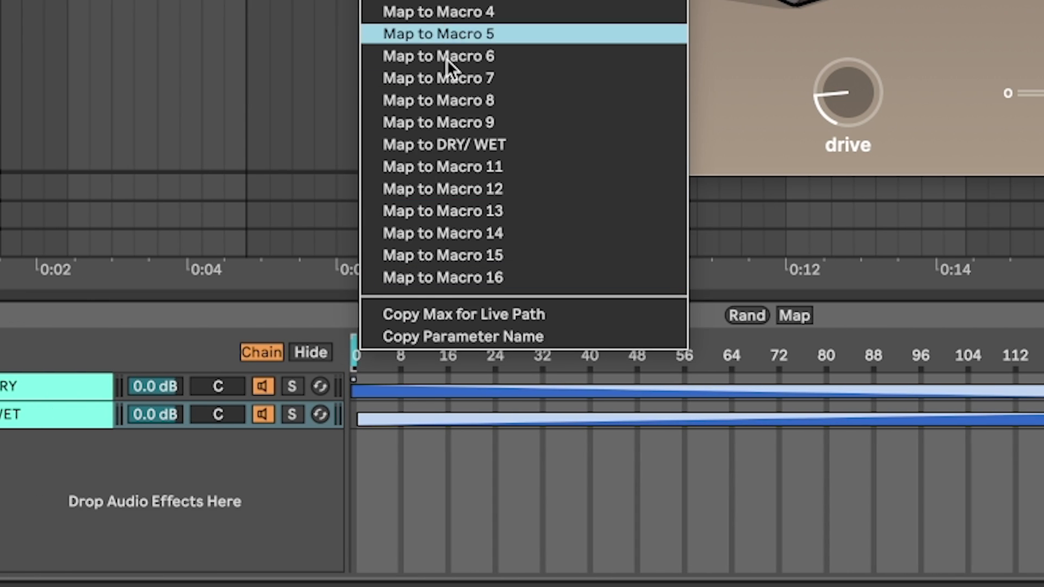
pyautogui.click(487, 142)
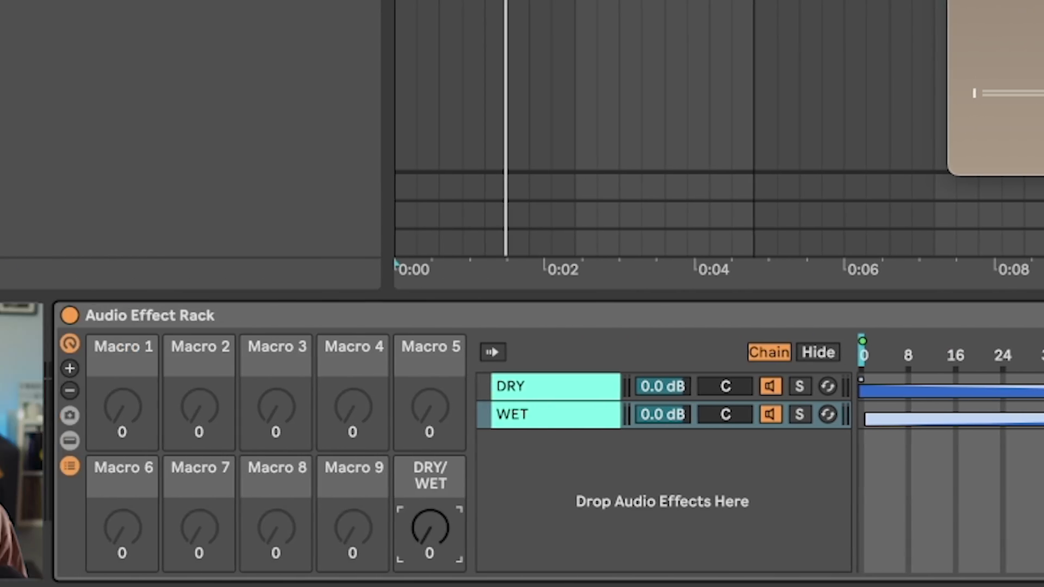
pyautogui.moveTo(712, 530); pyautogui.dragTo(711, 461)
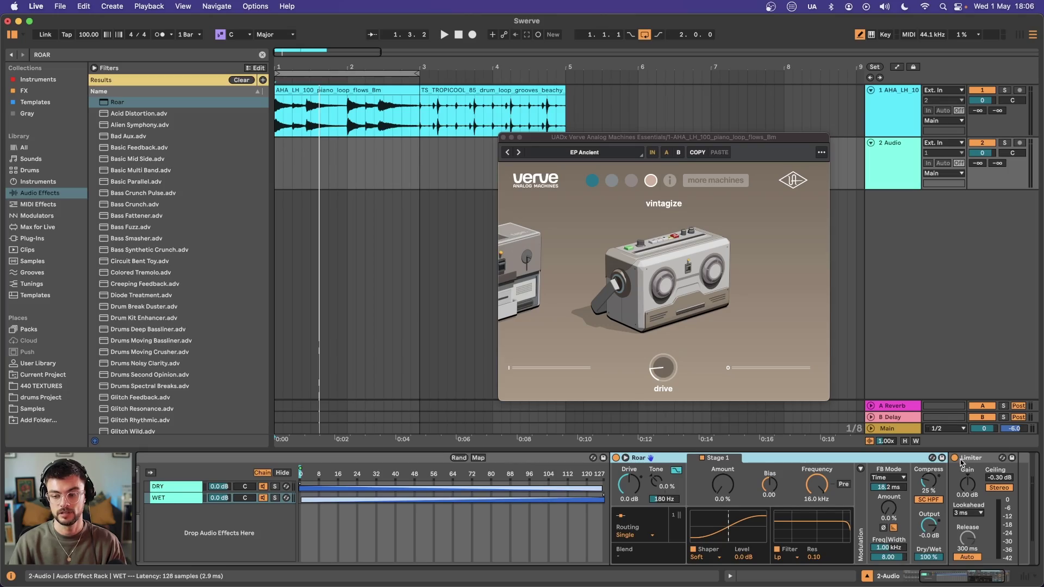
# Step: Load Cabinet and then EQ Three into the WET chain
pyautogui.click(125, 54)
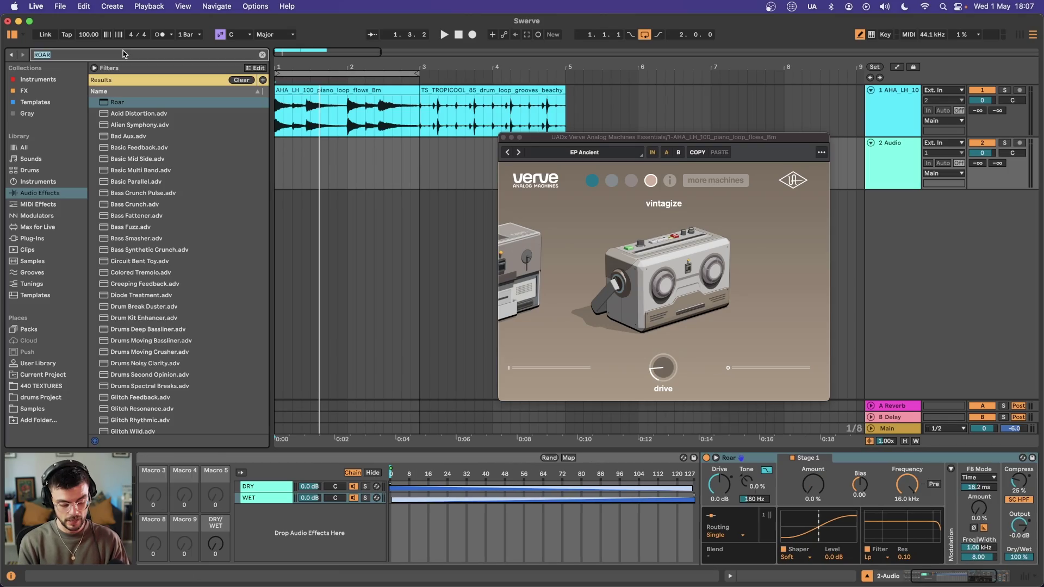
pyautogui.write('CABINET')
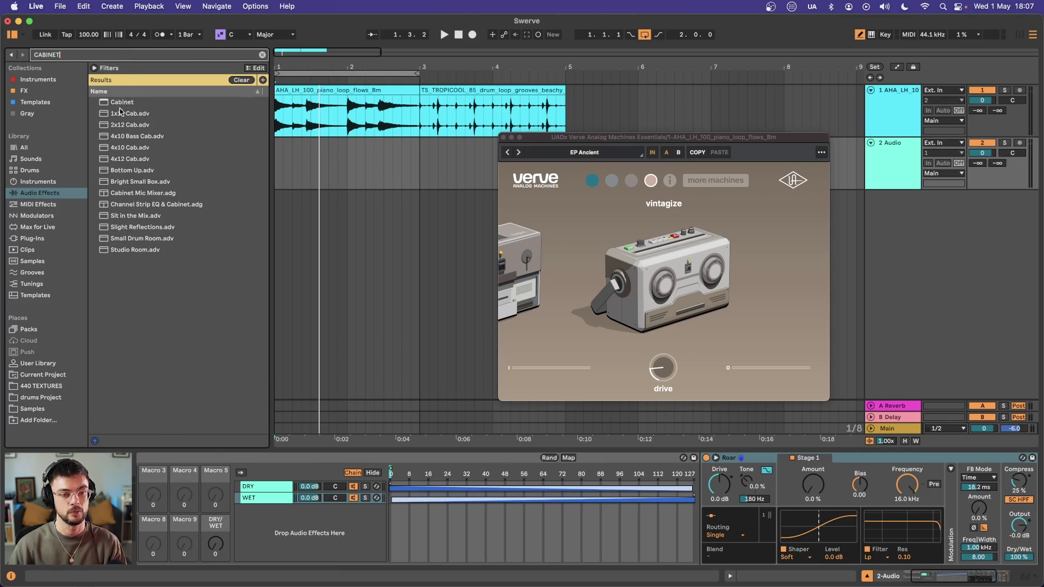
pyautogui.doubleClick(118, 103)
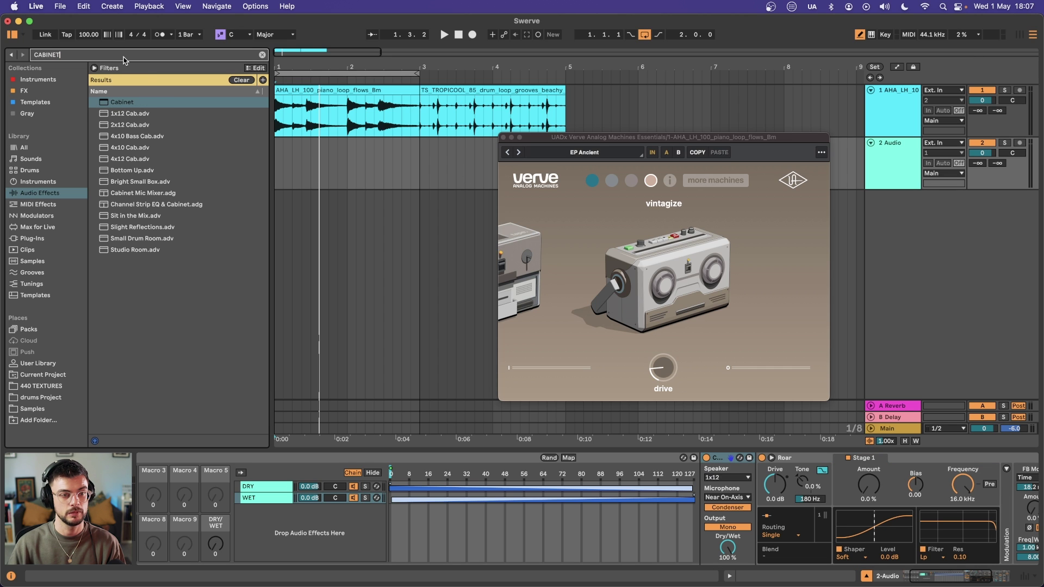
pyautogui.write('EQ')
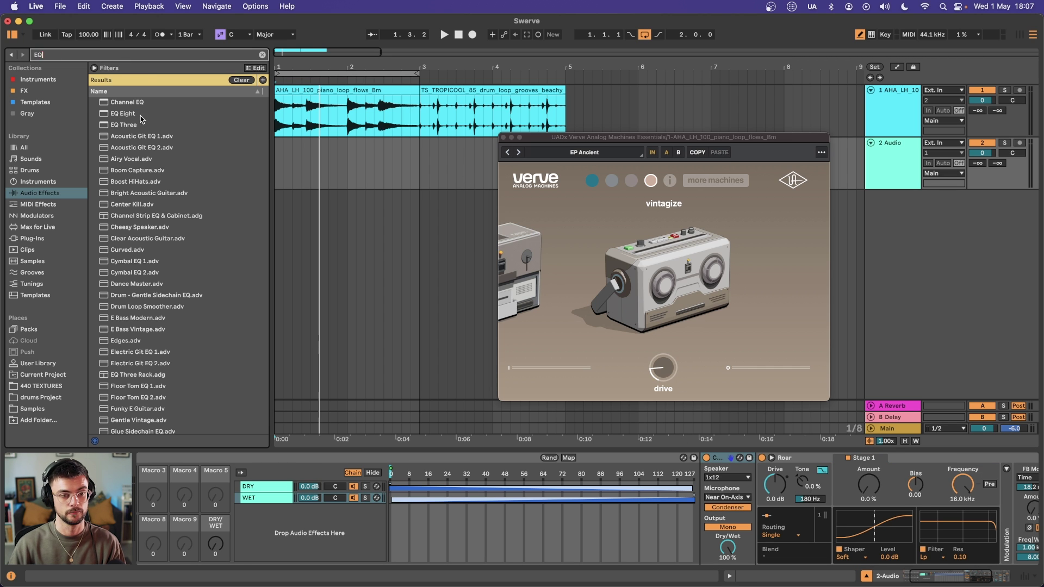
pyautogui.doubleClick(140, 123)
# Step: Add the Vinyl Distortion preset after Roar in the chain
pyautogui.click(197, 55)
pyautogui.write('VINYL')
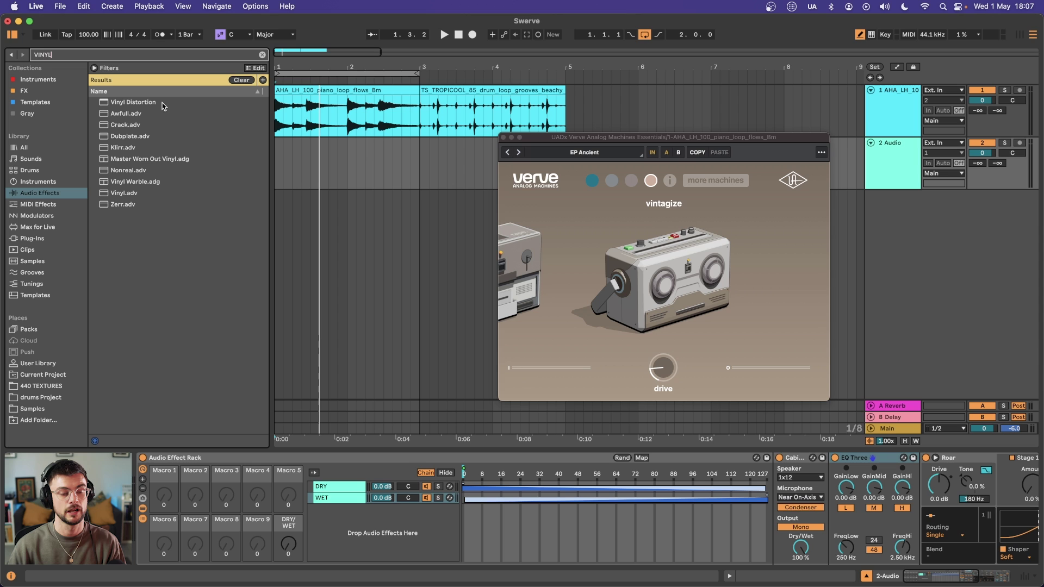
pyautogui.scroll(-5, 906, 533)
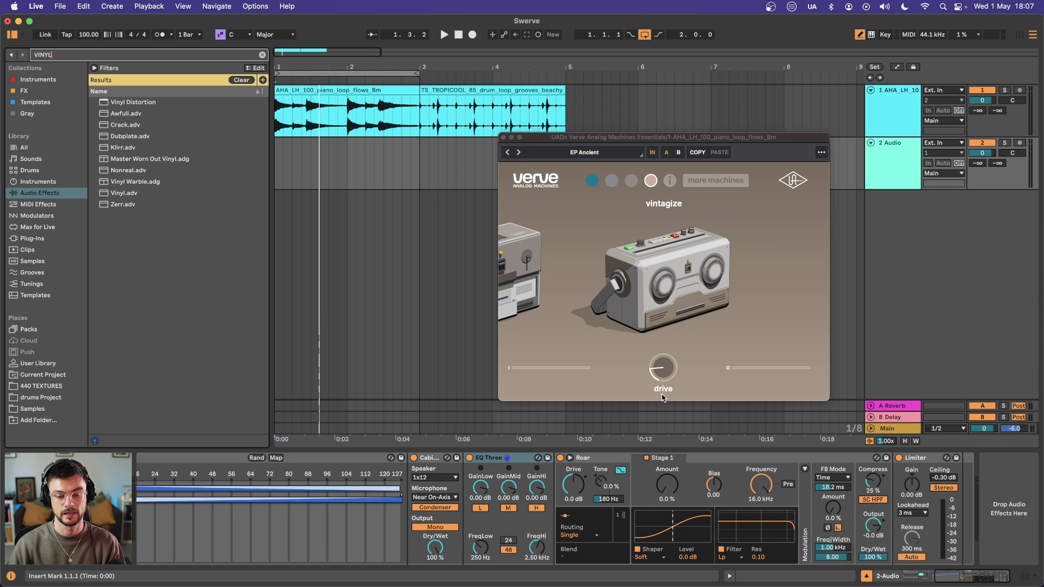
pyautogui.click(123, 105)
pyautogui.moveTo(896, 459); pyautogui.dragTo(896, 491)
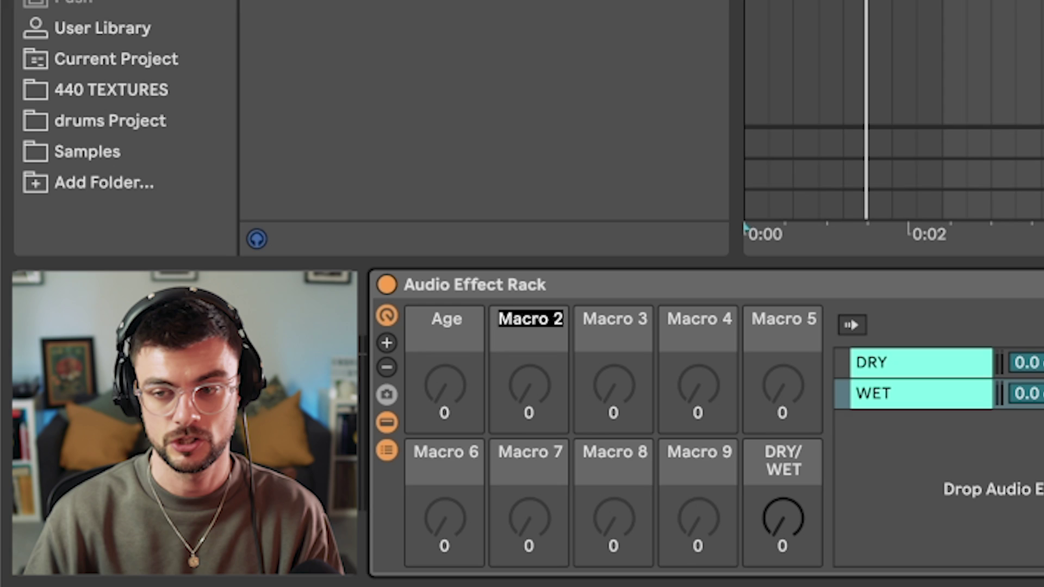
# Step: Name the second macro Saturate, check the first four macros, and colour Attack blue
pyautogui.write('Saturate')
pyautogui.press('Tab')
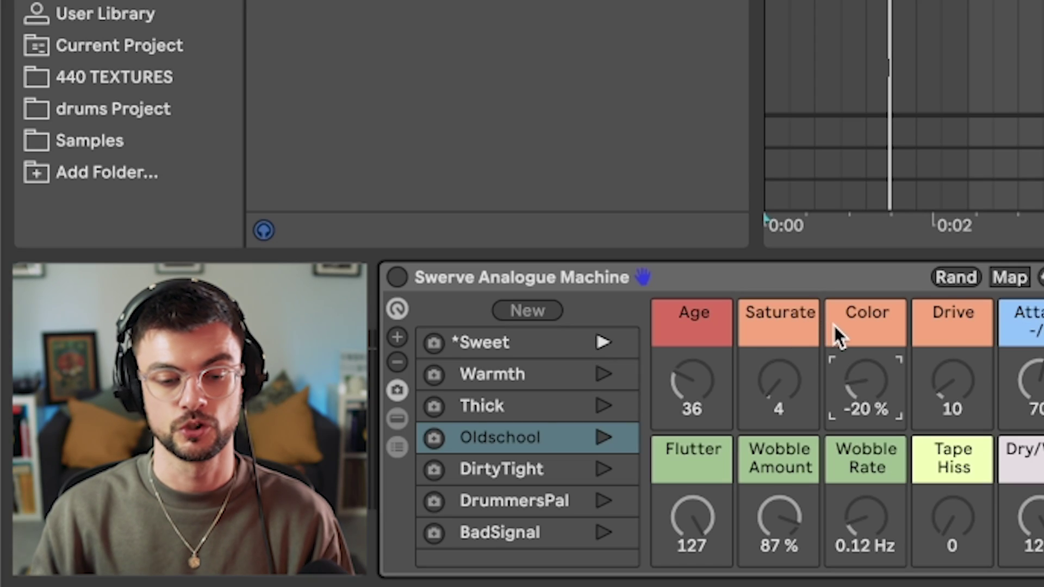
pyautogui.click(729, 322)
pyautogui.click(776, 335)
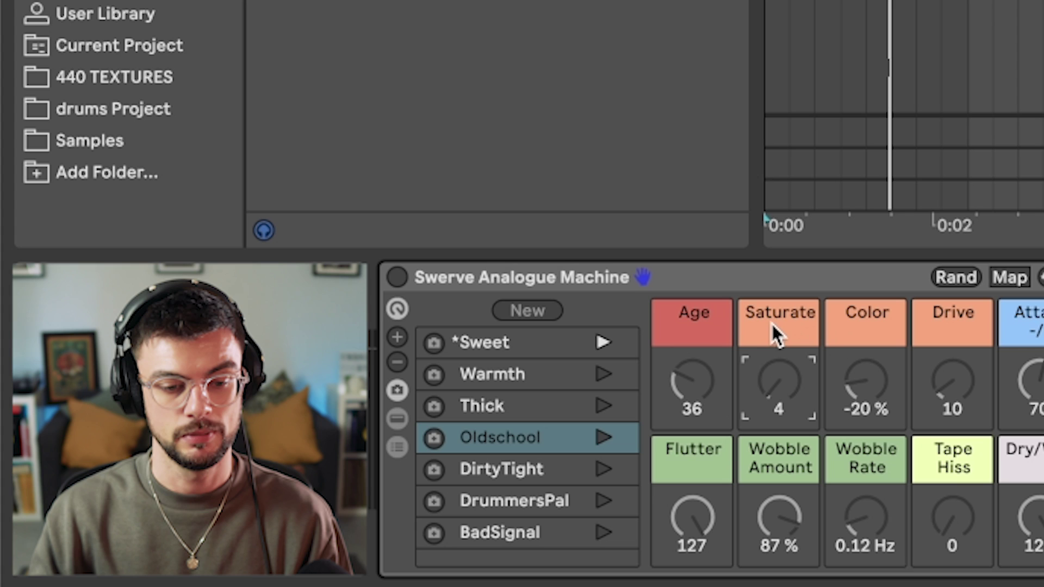
pyautogui.click(847, 326)
pyautogui.click(951, 318)
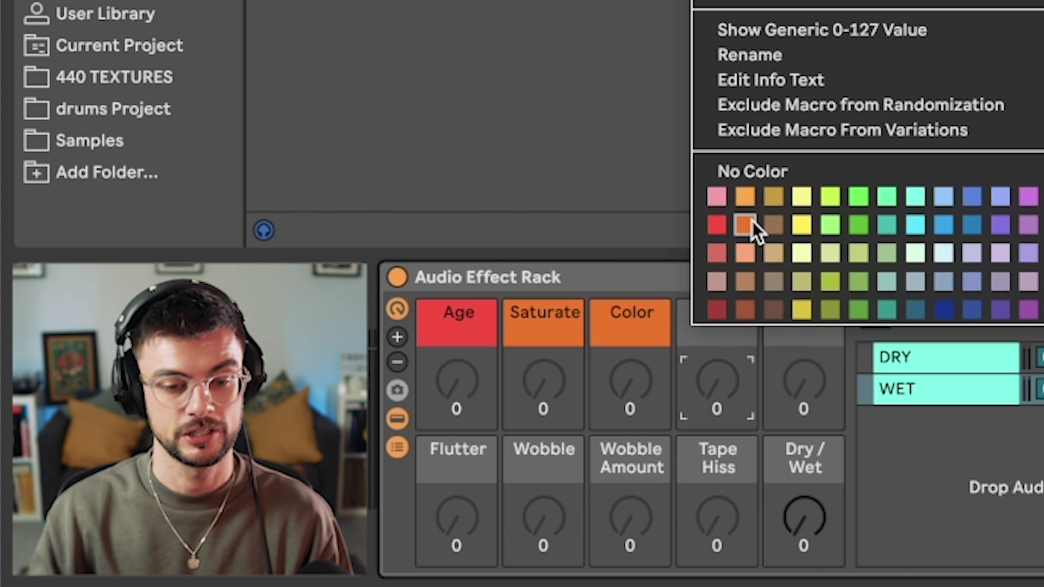
pyautogui.click(752, 222)
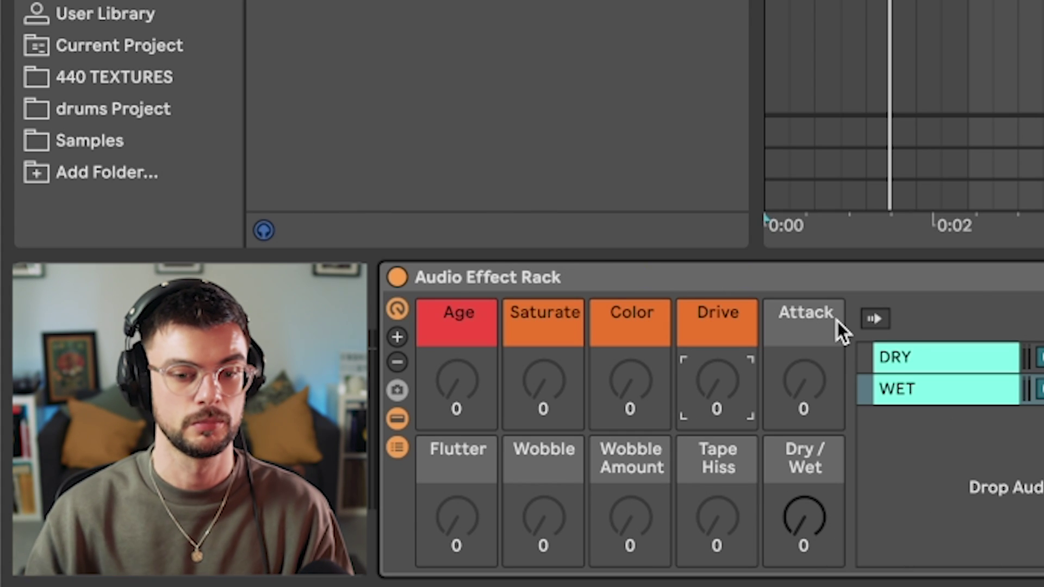
pyautogui.rightClick(822, 322)
pyautogui.click(1042, 184)
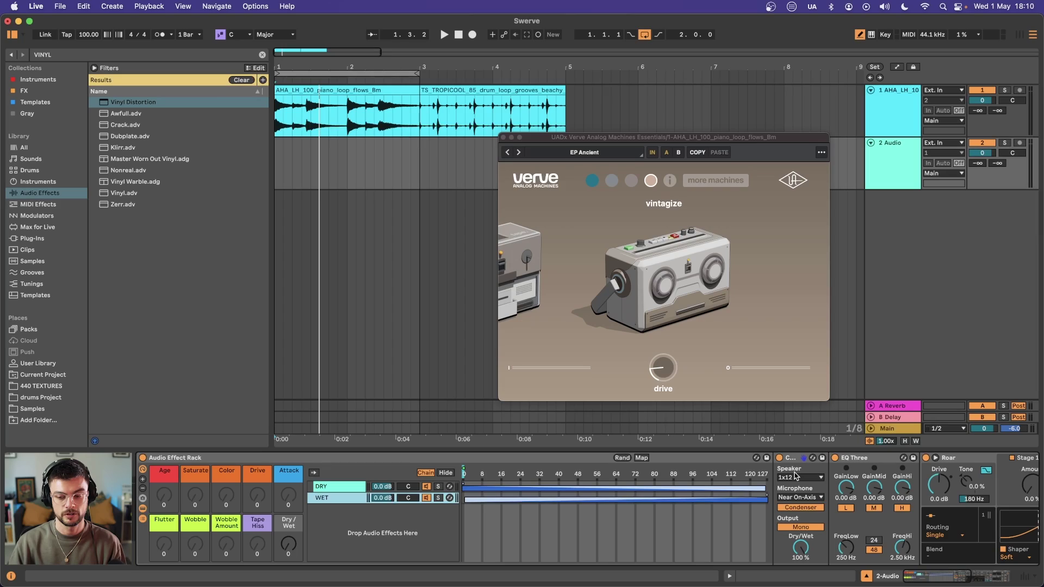
# Step: Map the Cabinet speaker type to the Age macro and step Age's value with arrow keys
pyautogui.rightClick(800, 481)
pyautogui.click(841, 313)
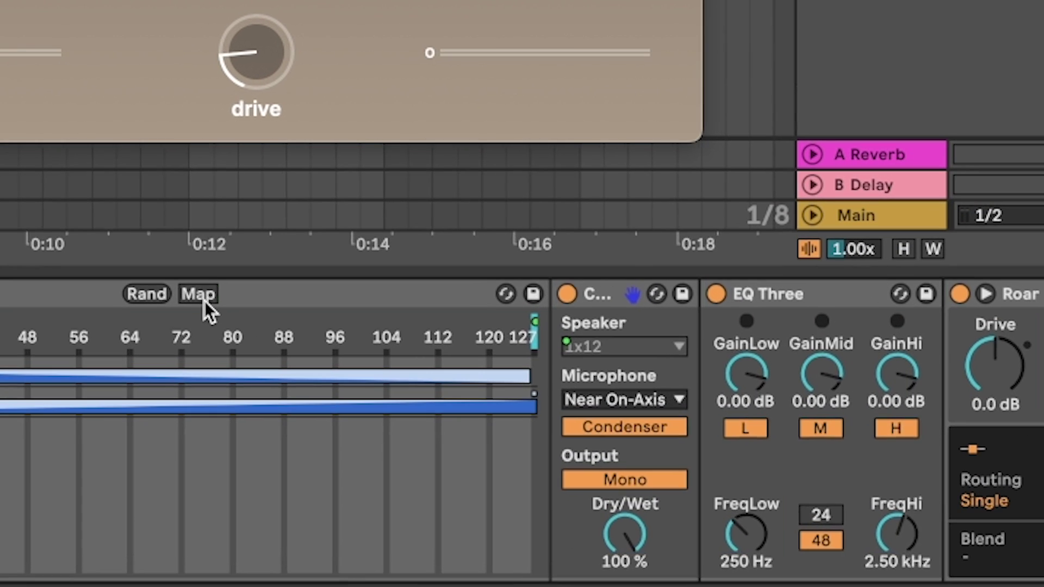
pyautogui.click(202, 298)
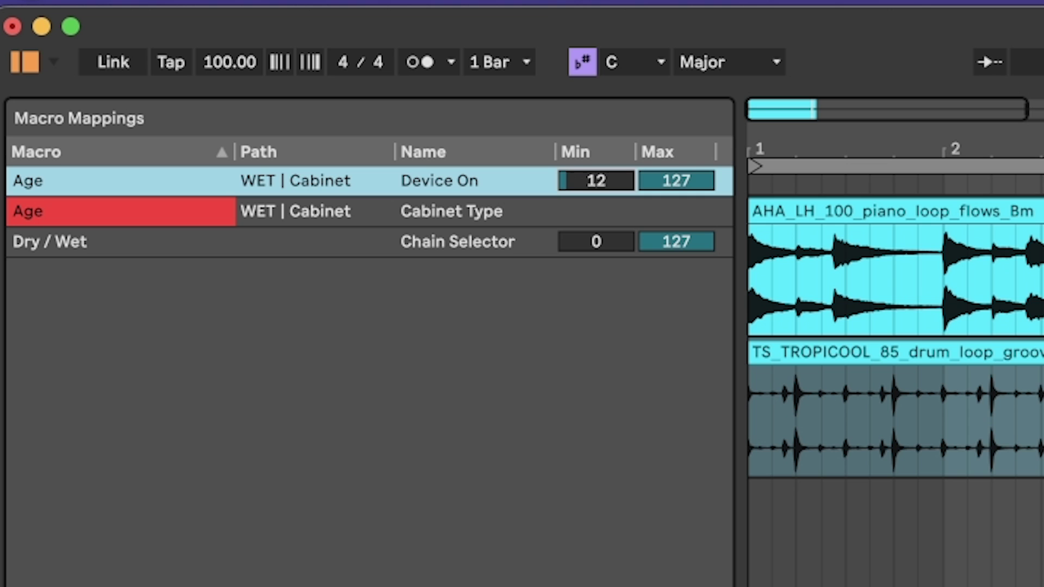
pyautogui.press('Down')
pyautogui.press('Down')
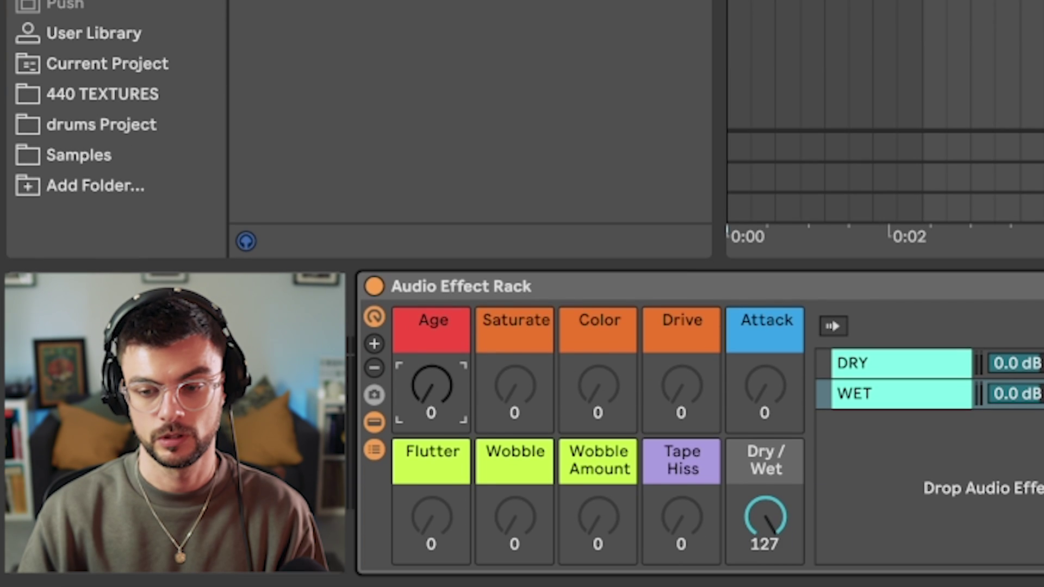
pyautogui.press('Up')
pyautogui.press('Up')
pyautogui.press('Up')
pyautogui.press('Up')
pyautogui.press('Up')
pyautogui.press('Up')
pyautogui.press('Up')
pyautogui.press('Up')
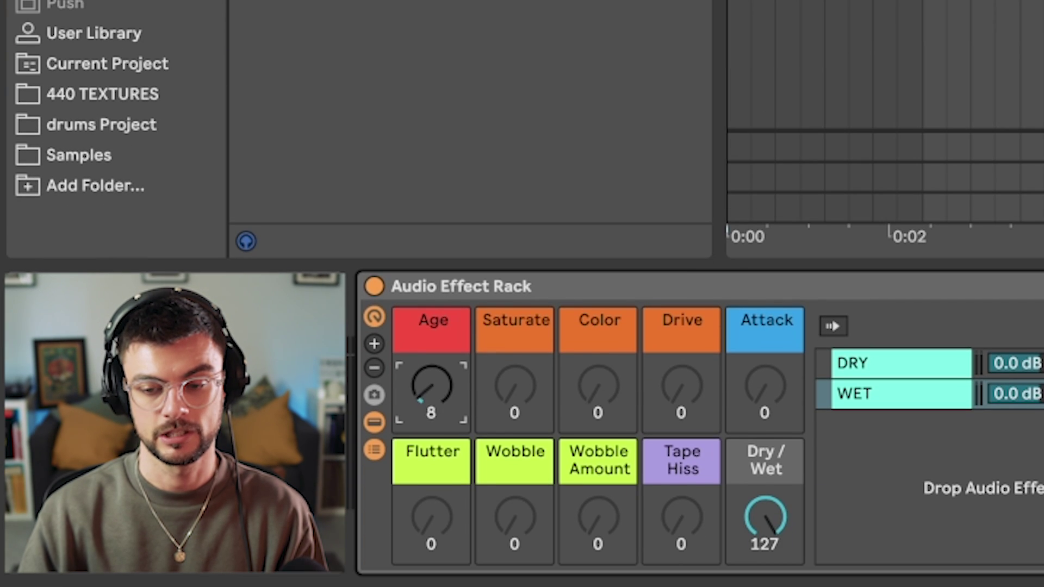
pyautogui.press('Down')
pyautogui.press('Down')
pyautogui.press('Down')
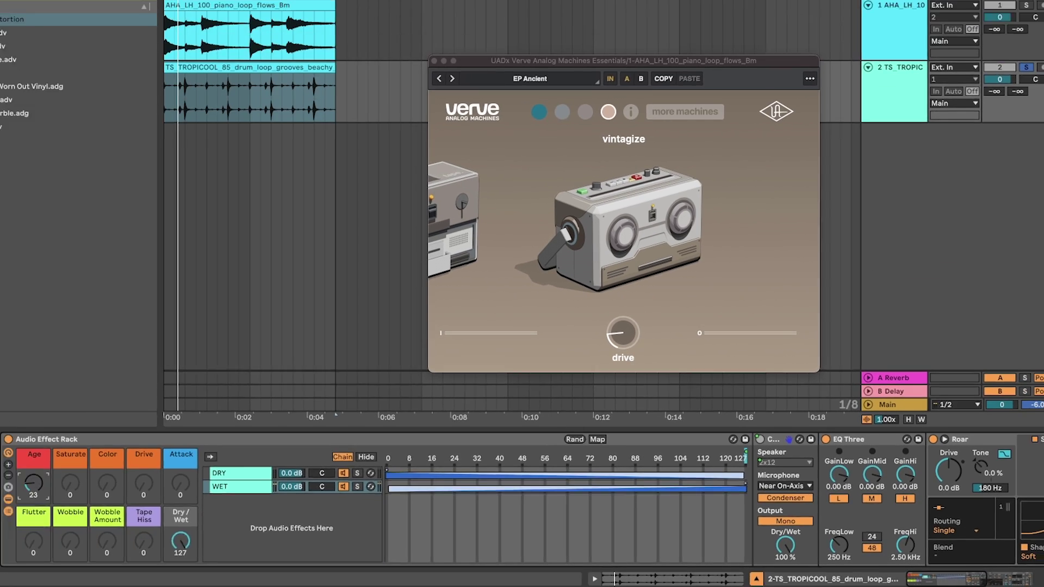
pyautogui.press('Up')
pyautogui.press('Up')
pyautogui.press('Up')
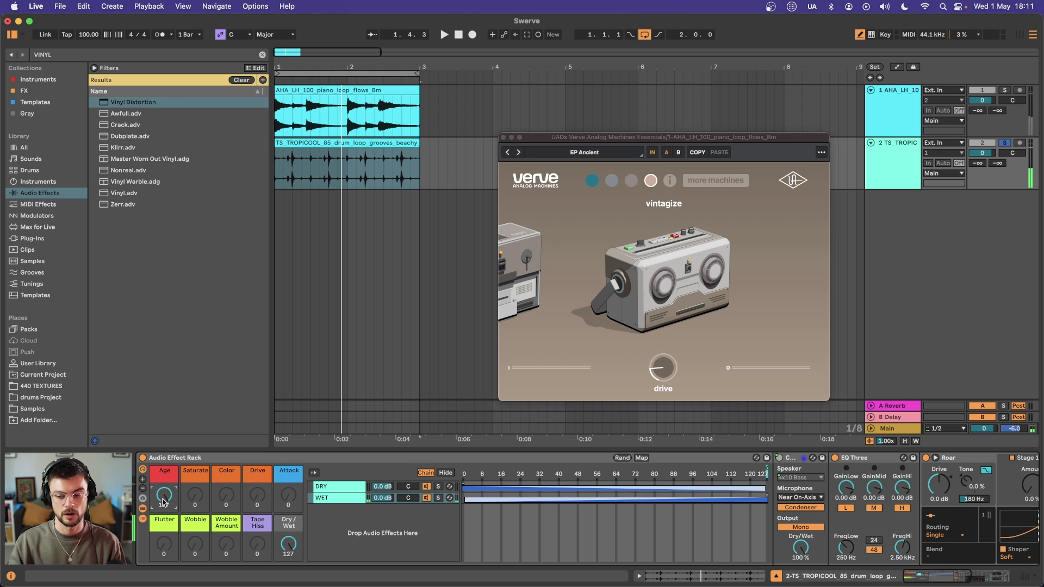
# Step: Map EQ Three's GainLow to the Age macro, inverted to sweep from 0 dB to -20 dB
pyautogui.rightClick(845, 489)
pyautogui.press('Escape')
pyautogui.rightClick(846, 489)
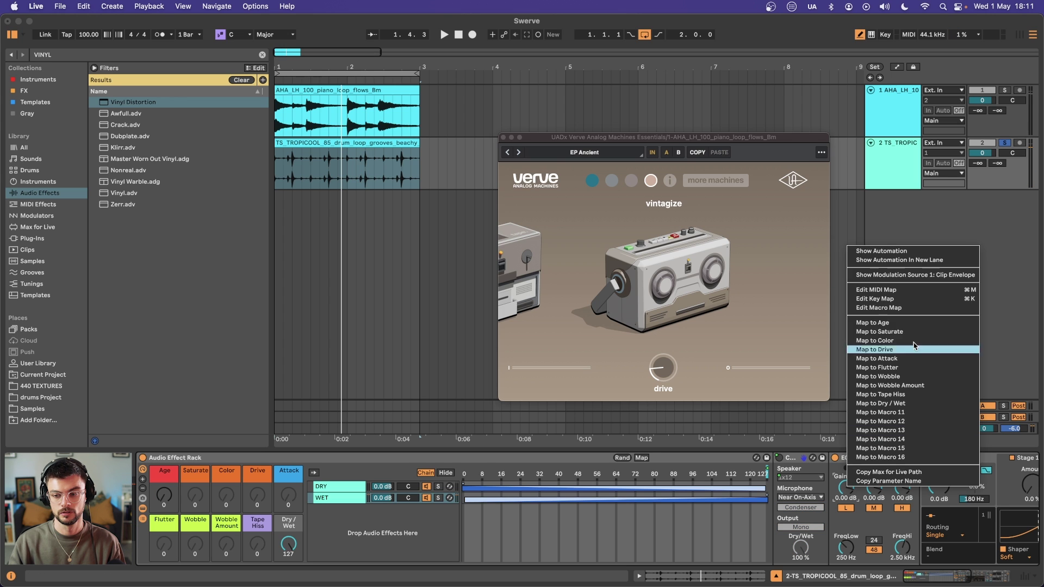
pyautogui.click(909, 327)
pyautogui.rightClick(186, 99)
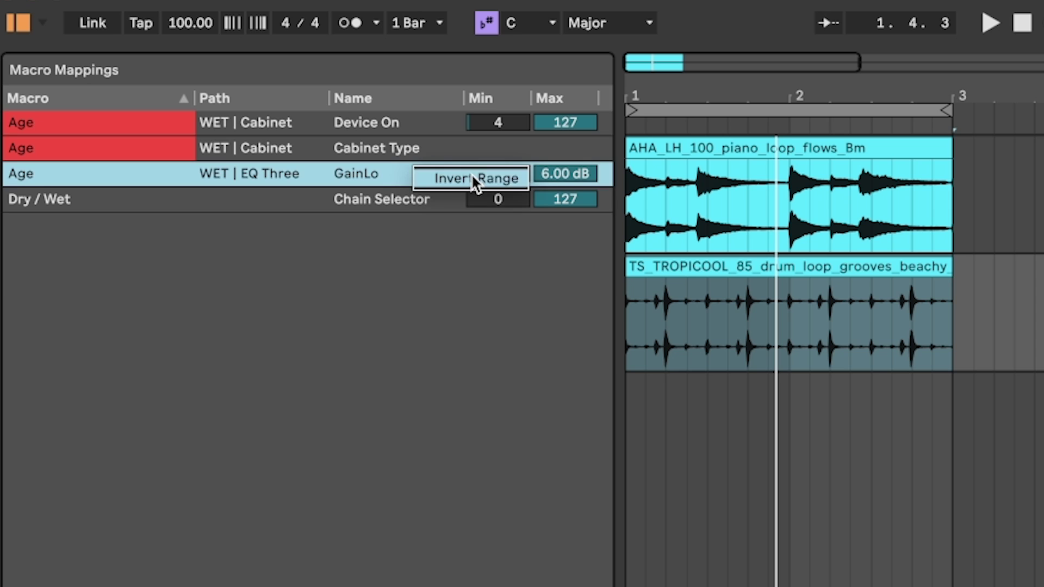
pyautogui.click(213, 101)
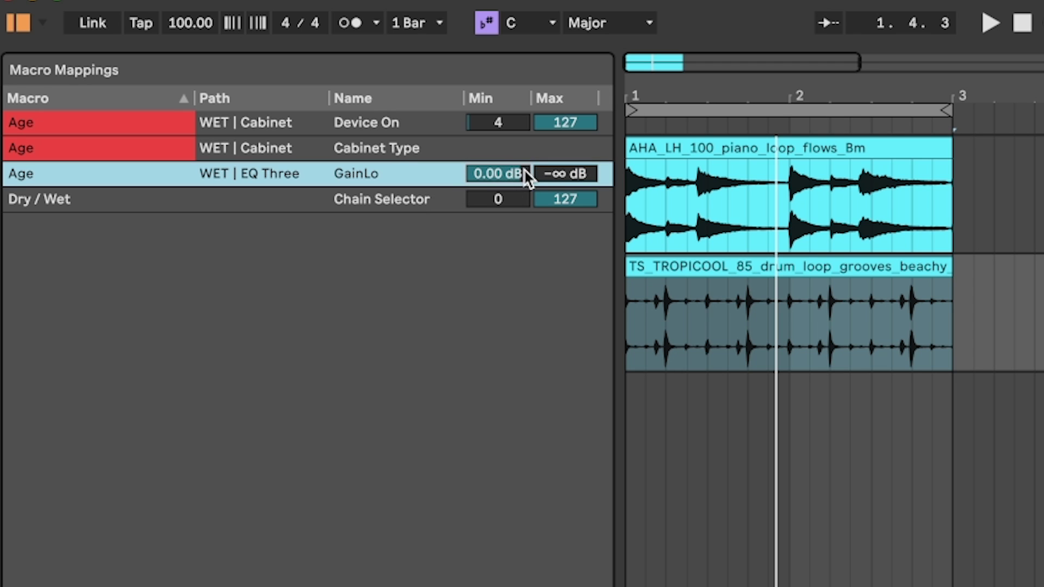
pyautogui.write('-20')
pyautogui.press('Return')
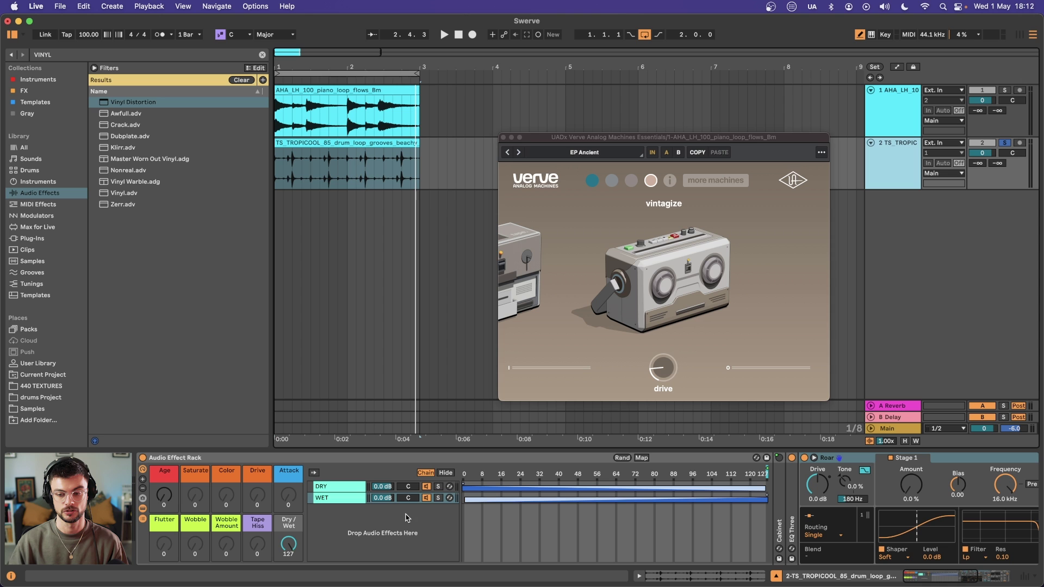
# Step: Map Roar's Drive to the Drive macro with a maximum of 15 dB
pyautogui.rightClick(824, 486)
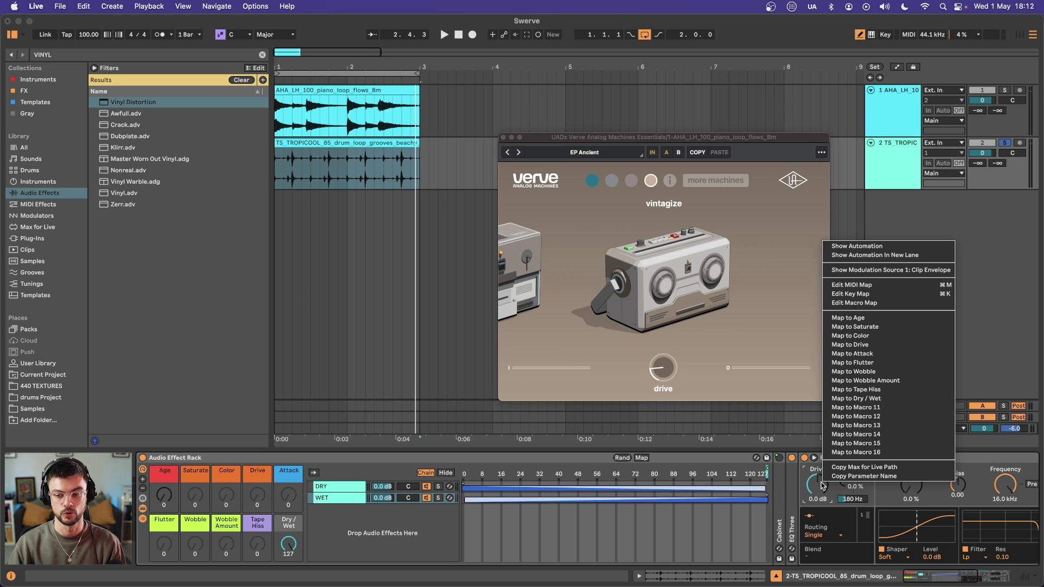
pyautogui.click(873, 345)
pyautogui.click(642, 458)
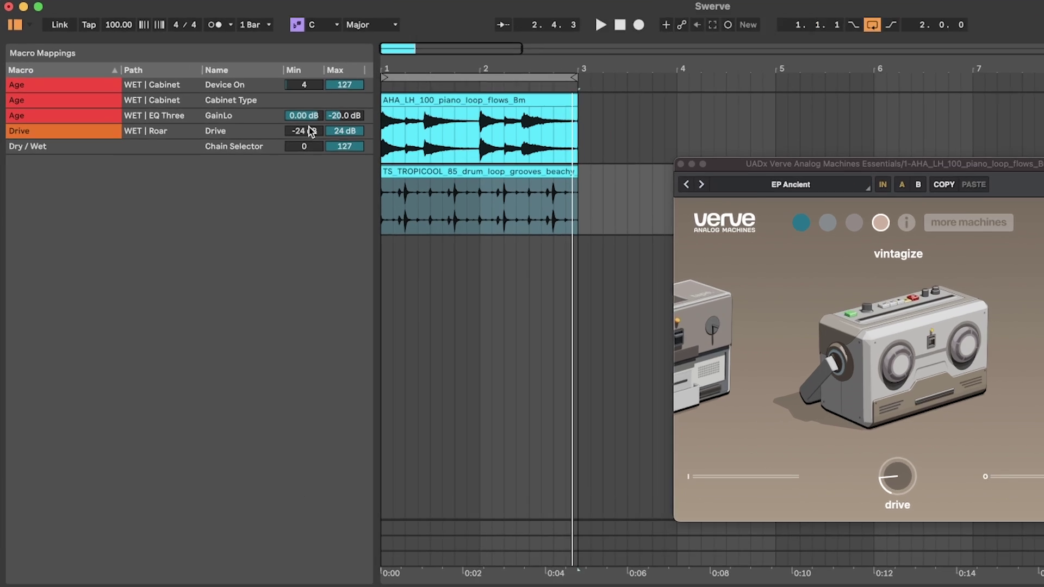
pyautogui.click(227, 113)
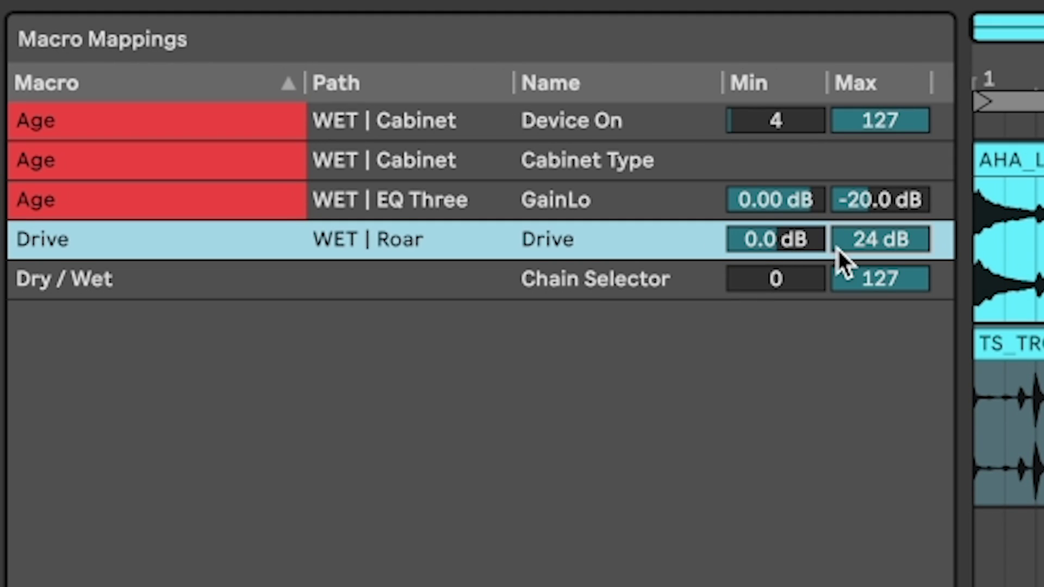
pyautogui.click(837, 247)
pyautogui.write('15')
pyautogui.press('Return')
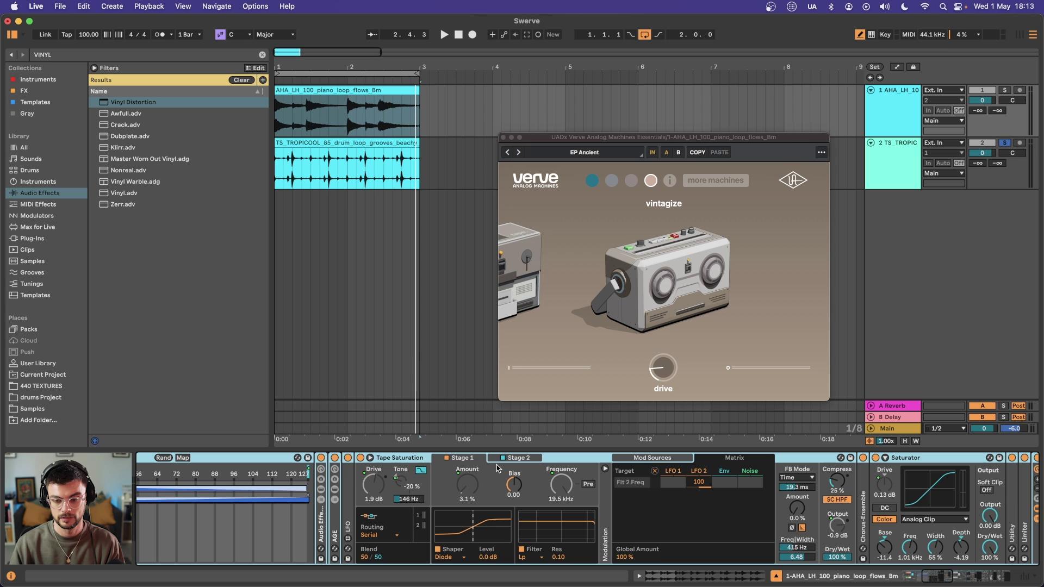
# Step: Scroll the reference rack's chain and inspect its Chorus-Ensemble and Saturator devices
pyautogui.hscroll(5, 619, 471)
pyautogui.hscroll(2, 689, 456)
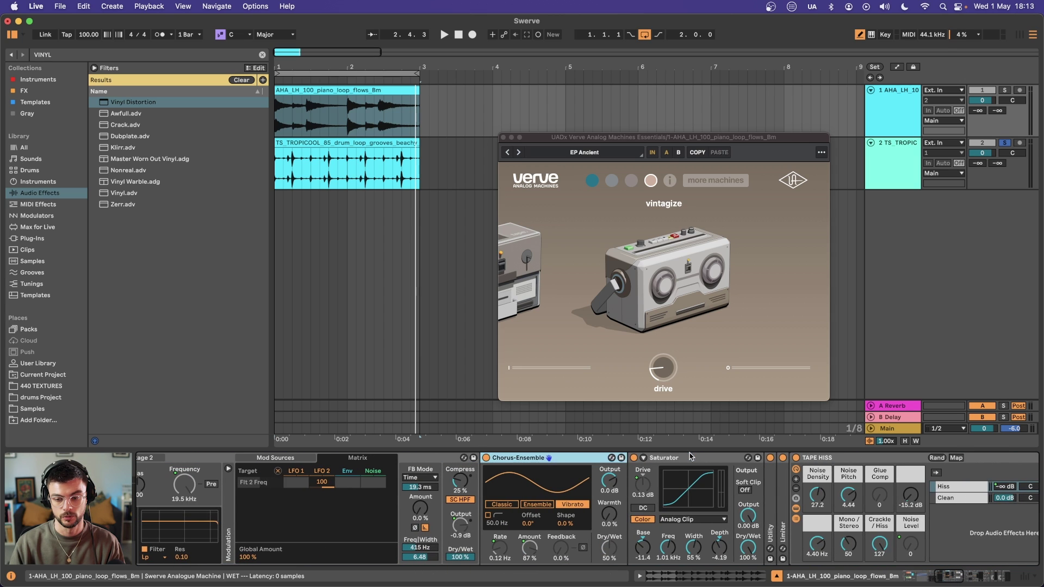
pyautogui.click(540, 458)
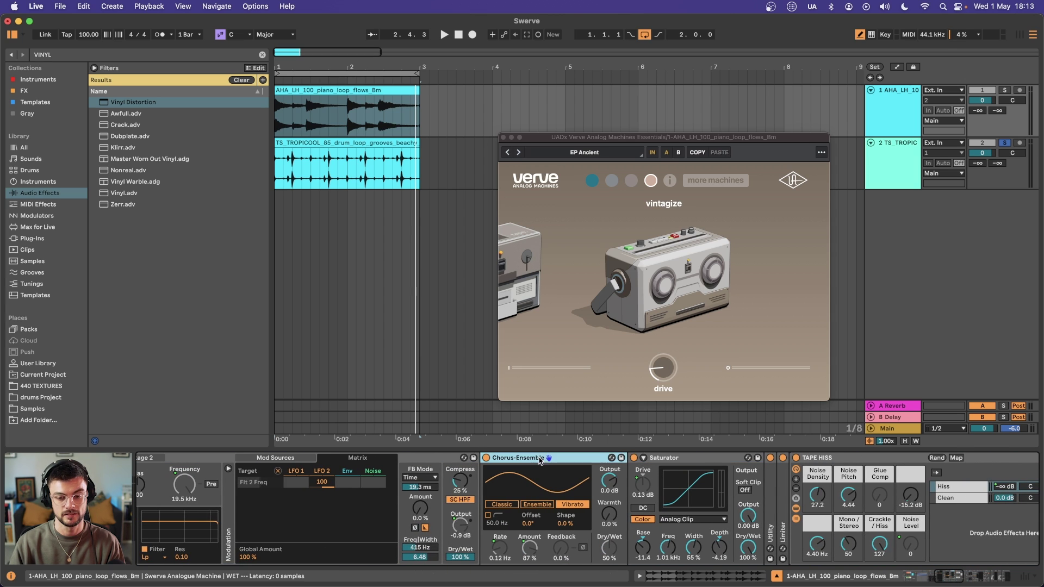
pyautogui.click(690, 459)
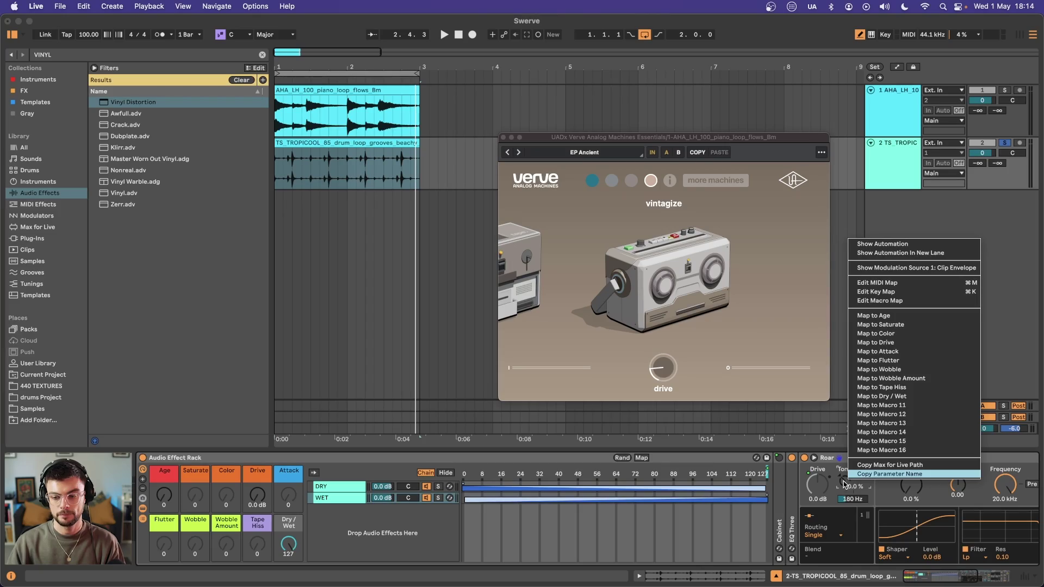
# Step: Map Roar's Tone to the Color macro, test Color, and map Roar's Amount to Saturate
pyautogui.click(903, 337)
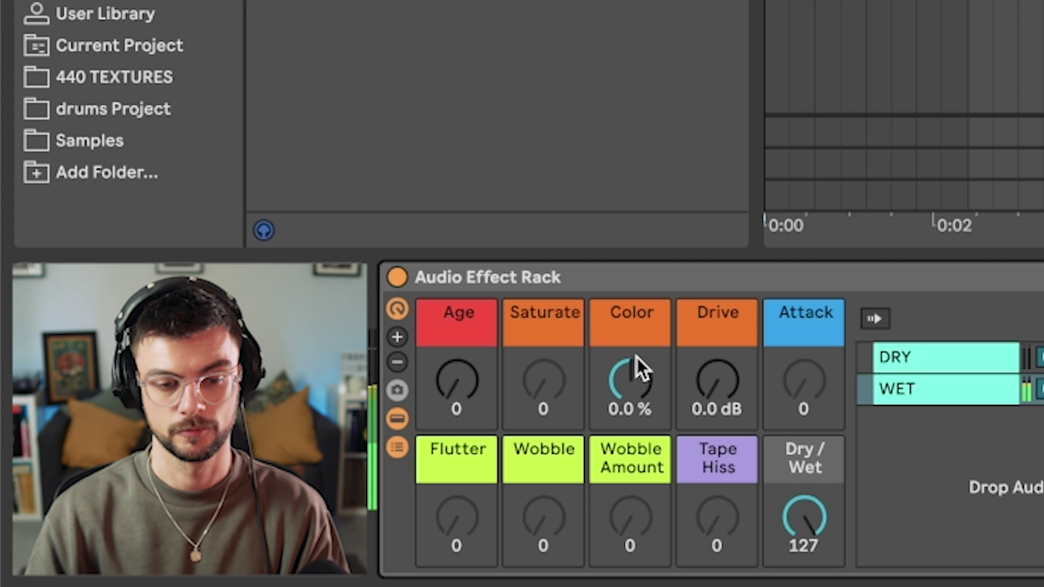
pyautogui.moveTo(229, 491); pyautogui.dragTo(228, 475)
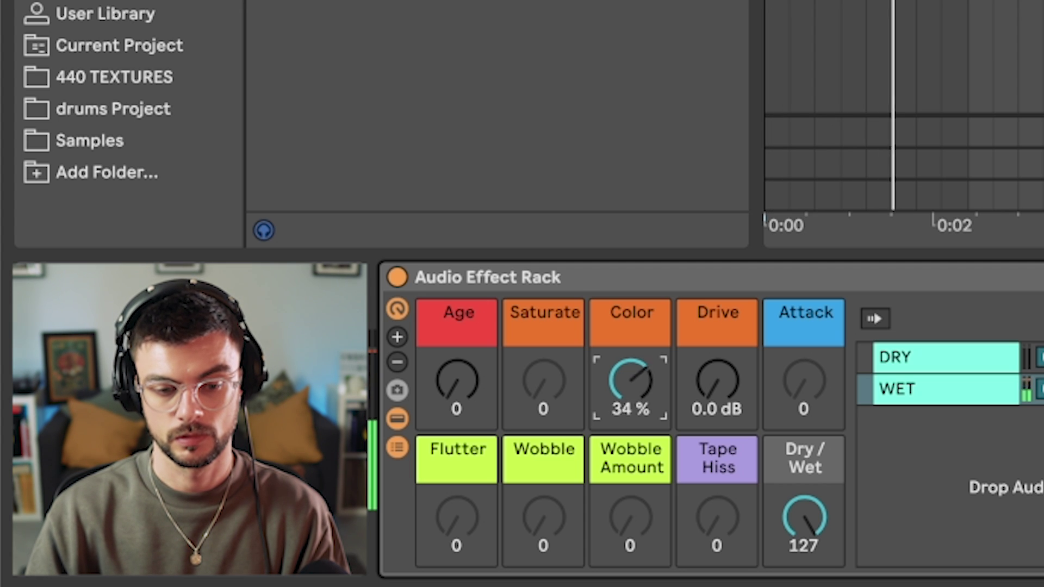
pyautogui.moveTo(630, 380); pyautogui.dragTo(630, 454)
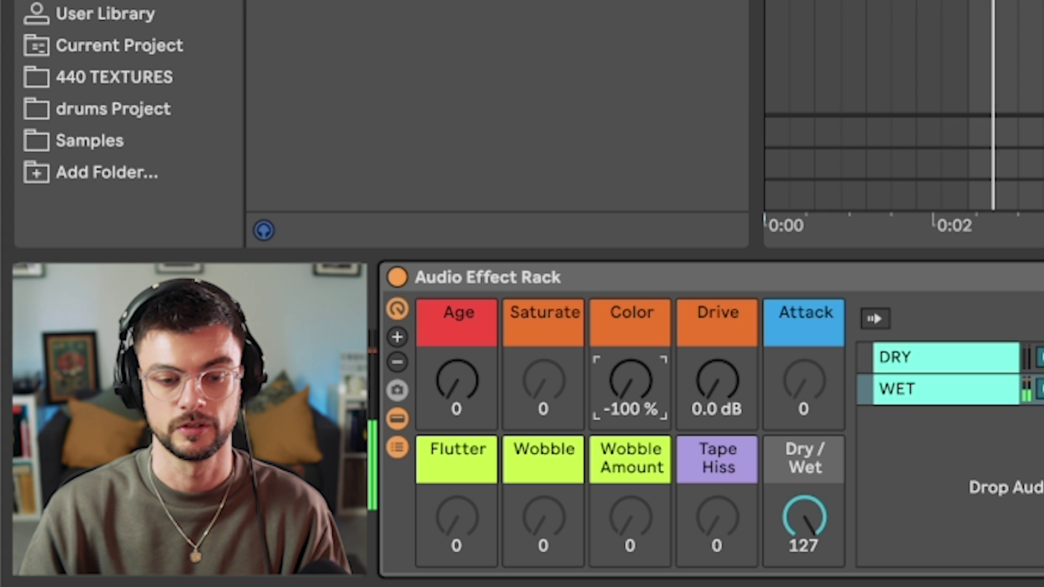
pyautogui.moveTo(631, 453); pyautogui.dragTo(631, 408)
pyautogui.rightClick(848, 479)
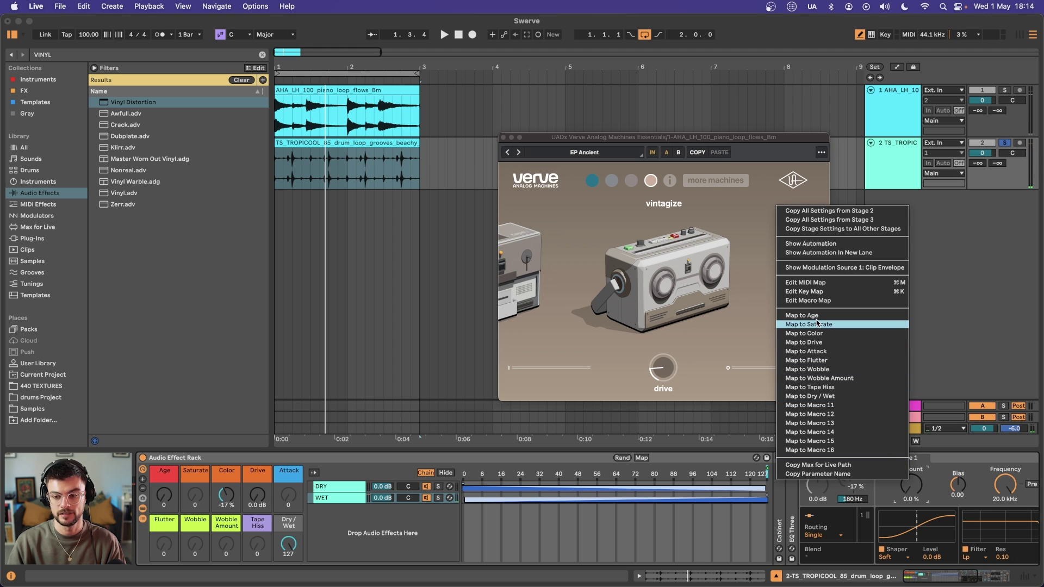
pyautogui.click(816, 324)
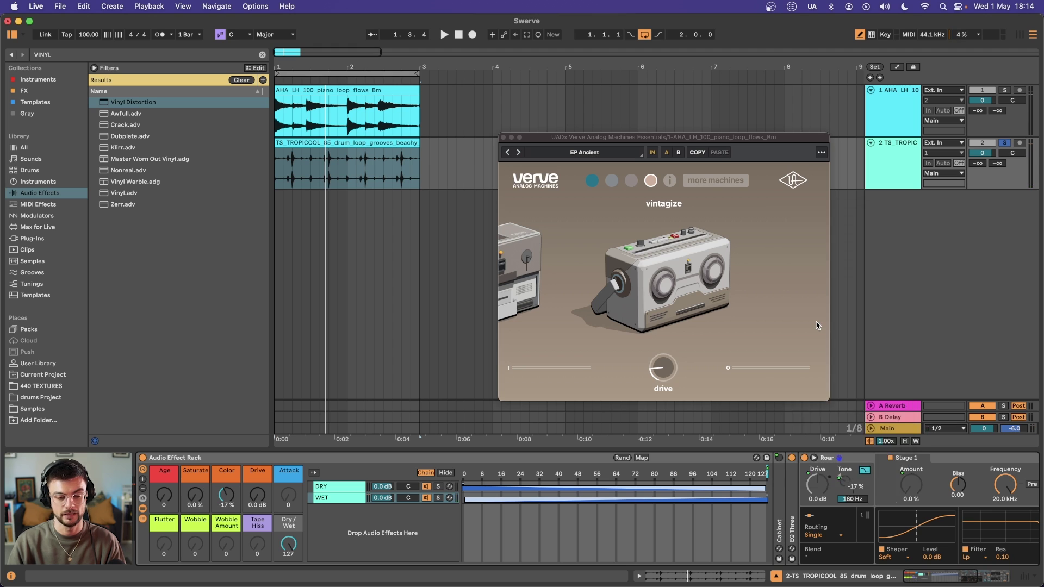
pyautogui.moveTo(190, 501); pyautogui.dragTo(190, 483)
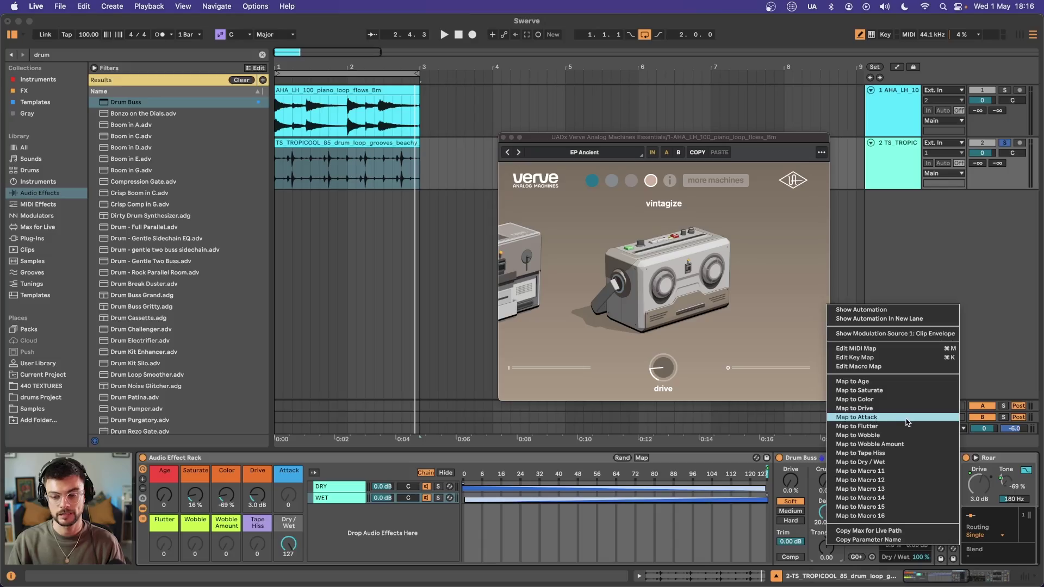
# Step: Map the Drum Buss control to the Attack macro and set Attack to -0.24
pyautogui.click(893, 422)
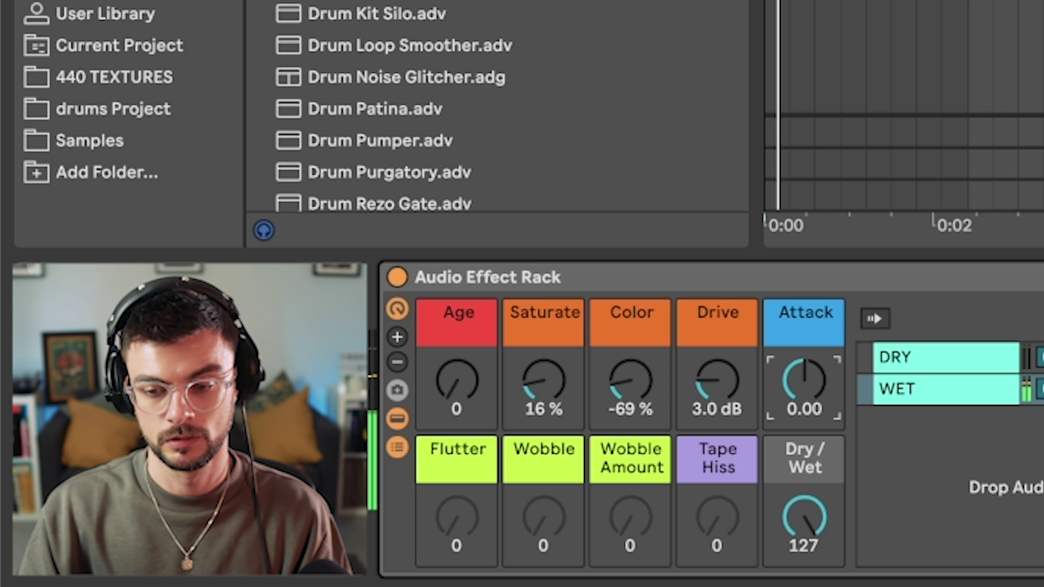
pyautogui.moveTo(289, 494); pyautogui.dragTo(289, 478)
pyautogui.moveTo(804, 381); pyautogui.dragTo(781, 372)
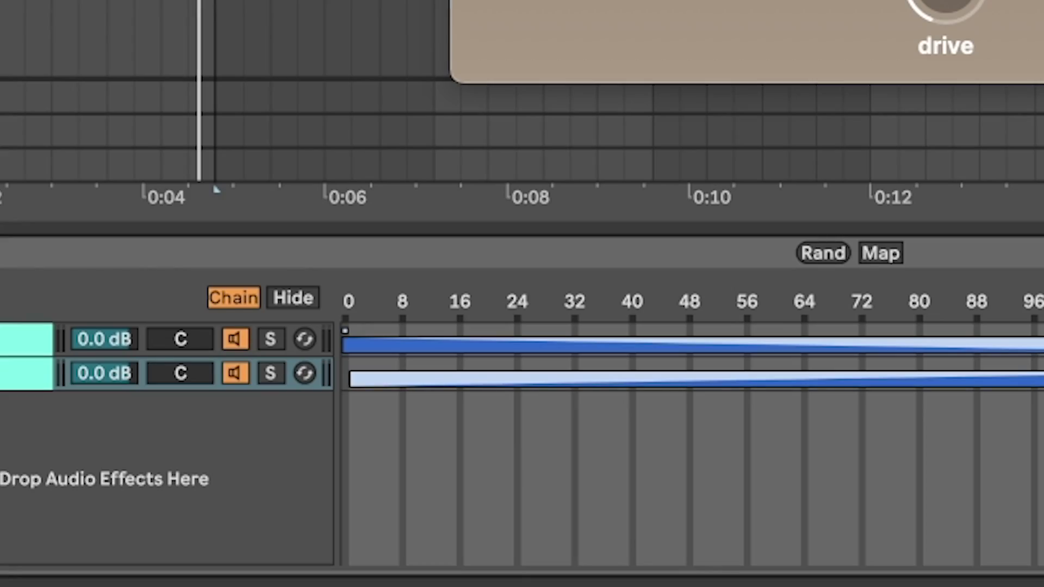
pyautogui.hscroll(10, 517, 316)
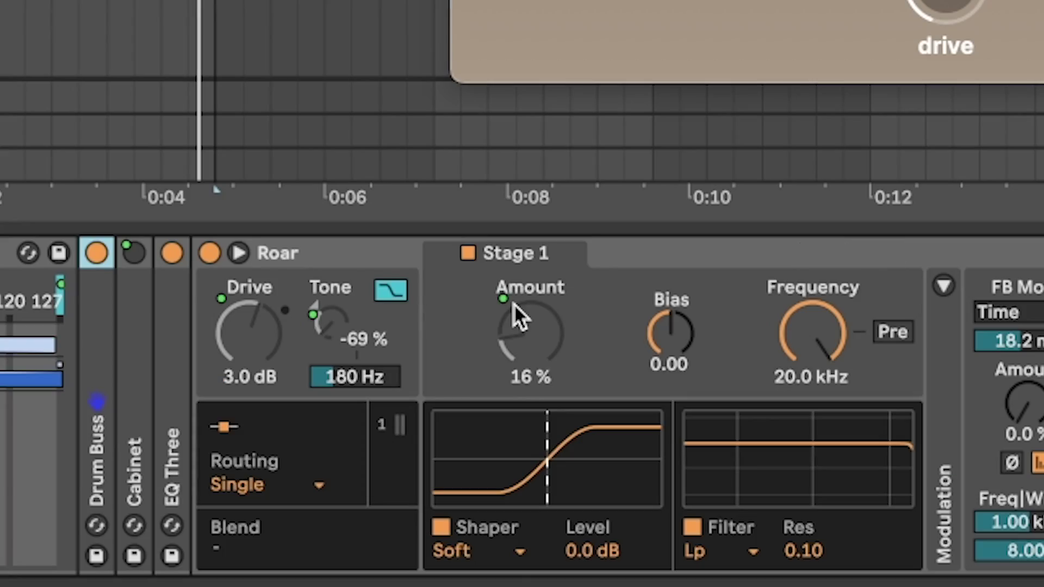
# Step: Set Roar to Parallel routing and give Stage 2 a Diode Clipper shaper and Comb filter
pyautogui.click(251, 482)
pyautogui.click(272, 373)
pyautogui.click(688, 251)
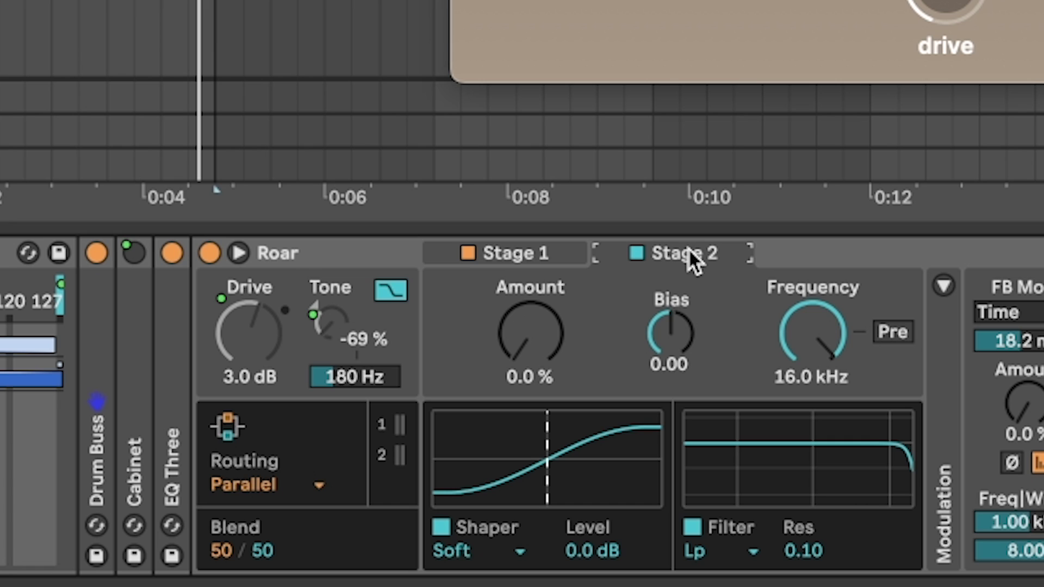
pyautogui.click(476, 554)
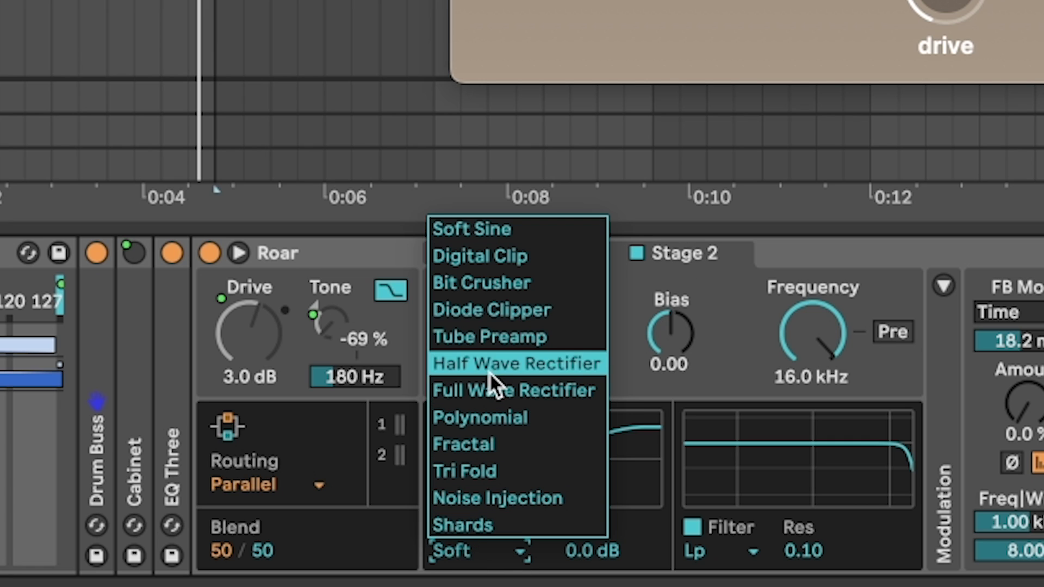
pyautogui.click(491, 312)
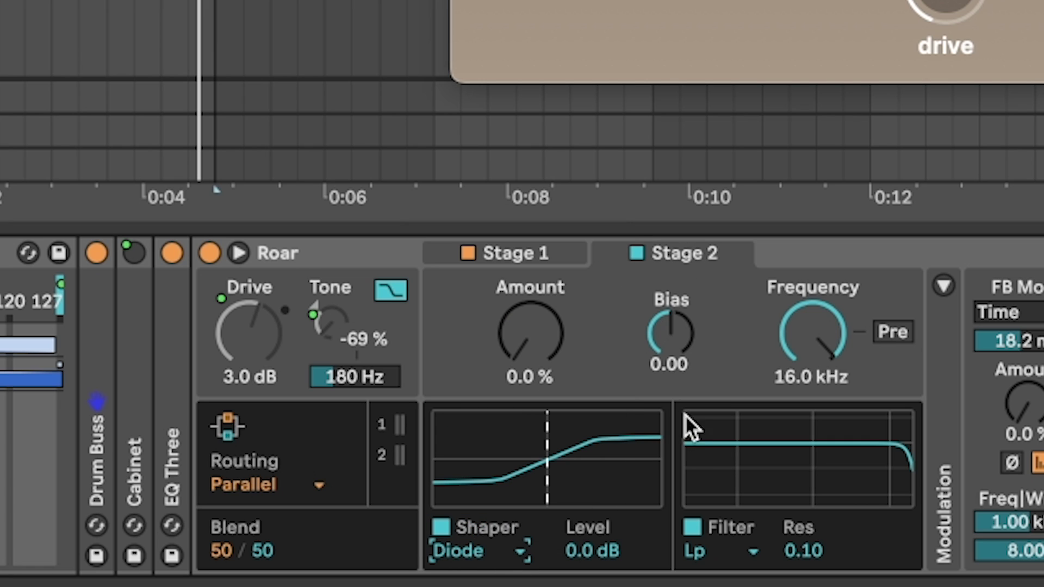
pyautogui.click(693, 549)
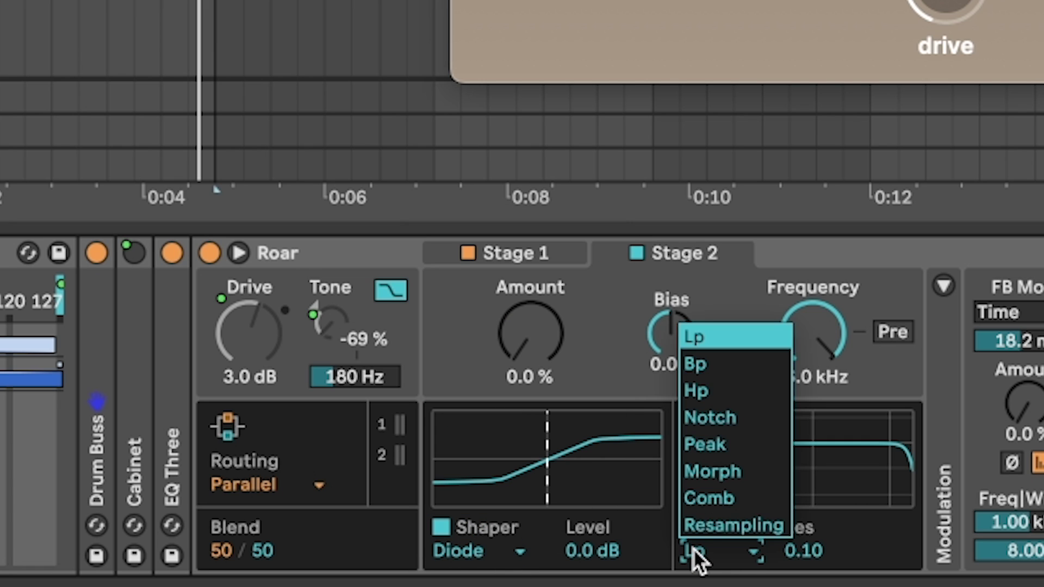
pyautogui.click(742, 506)
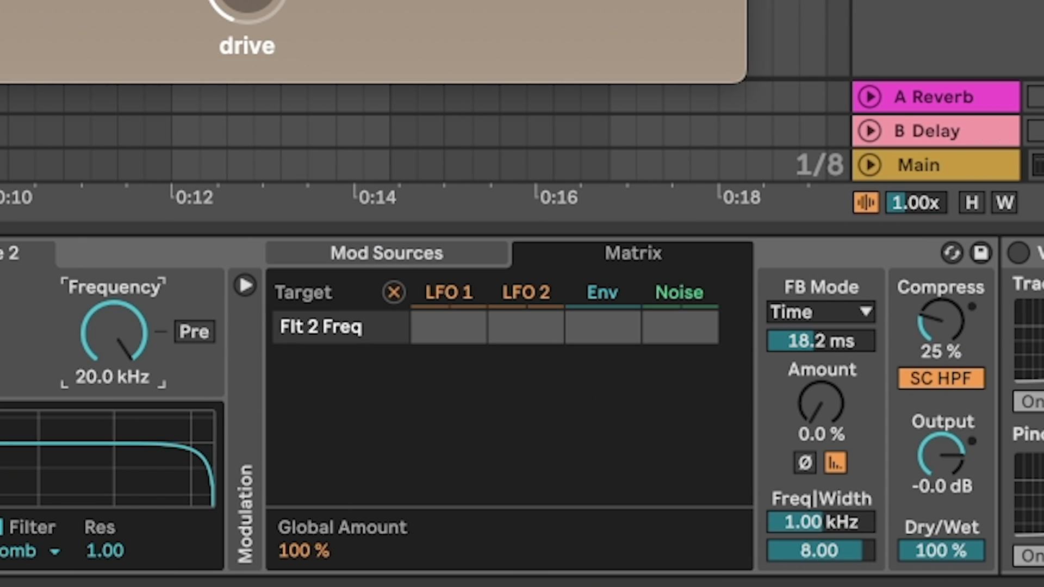
# Step: With playback running, set Roar's LFO 2 to Free mode at 0.64 Hz
pyautogui.moveTo(124, 332)
pyautogui.mouseDown()
pyautogui.moveTo(124, 375)
pyautogui.moveTo(124, 332)
pyautogui.mouseUp()
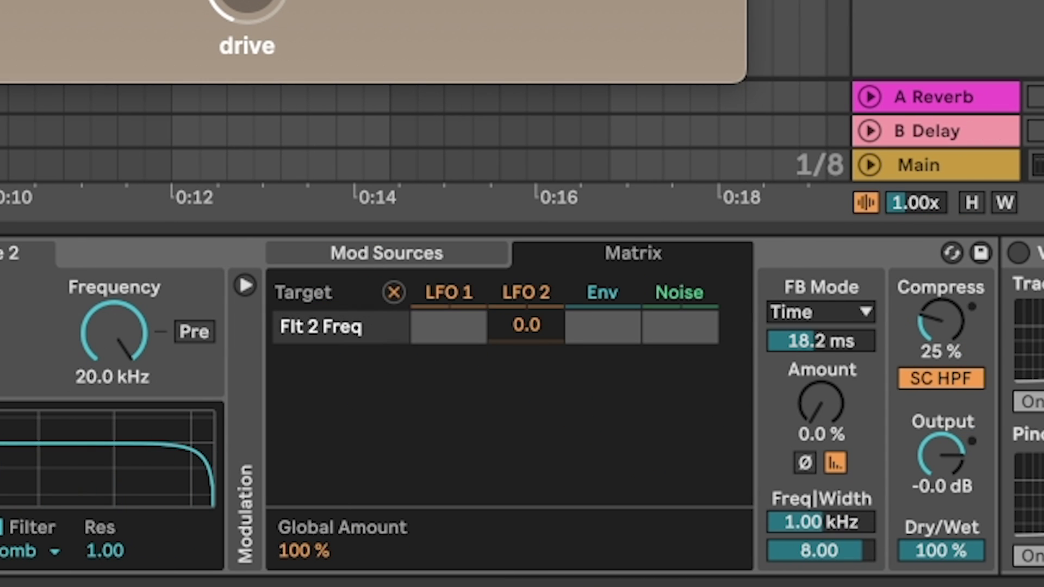
pyautogui.click(387, 242)
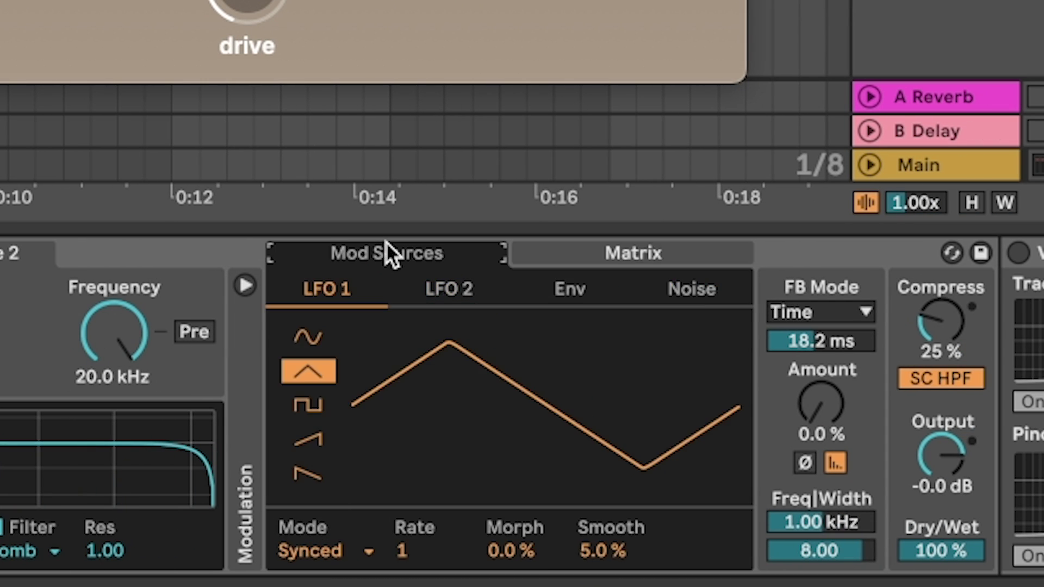
pyautogui.click(459, 292)
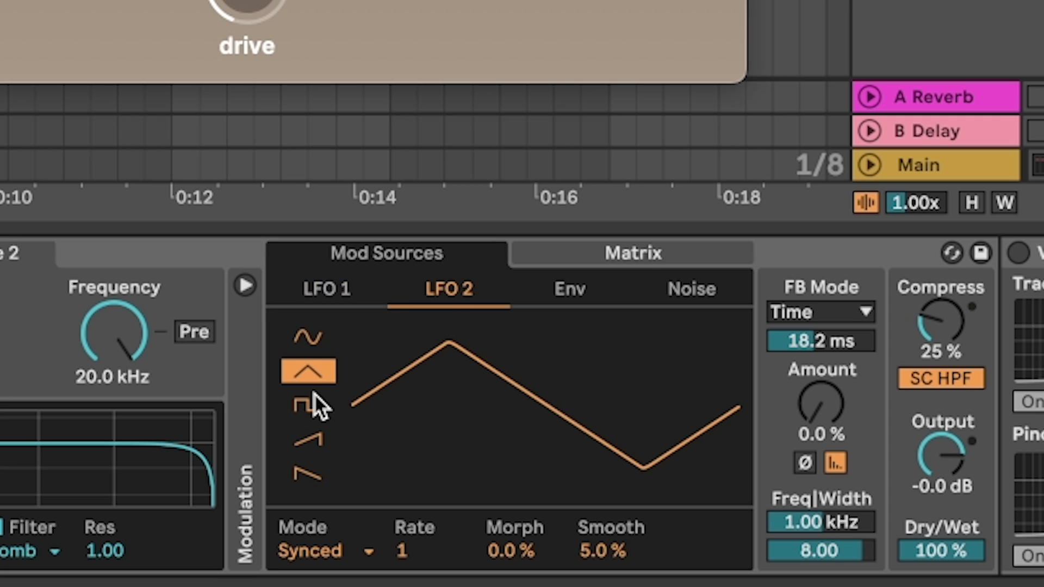
pyautogui.press('space')
pyautogui.click(405, 550)
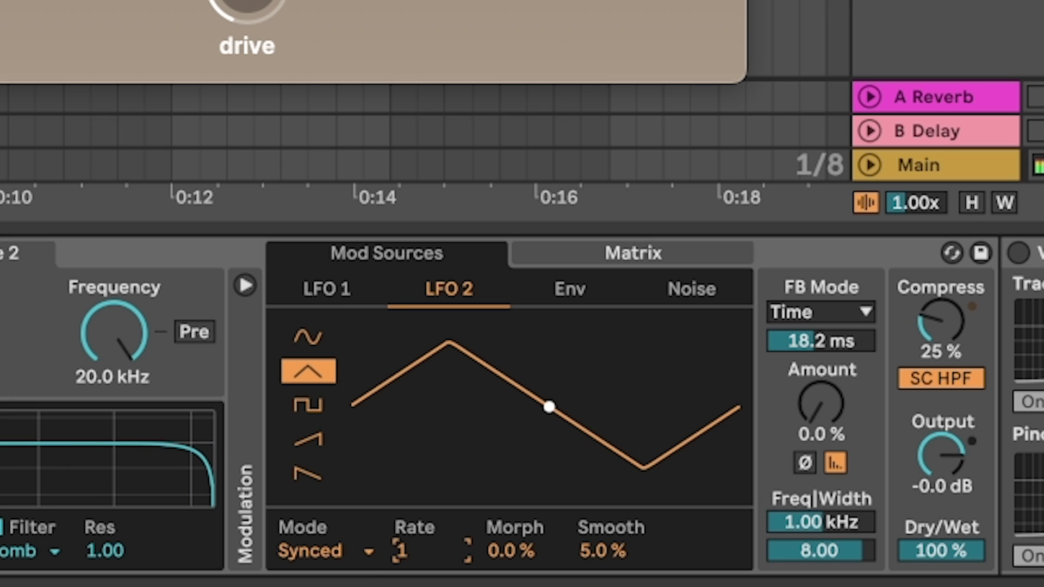
pyautogui.click(317, 550)
pyautogui.click(326, 413)
pyautogui.moveTo(429, 556); pyautogui.dragTo(601, 544)
# Step: Add an LFO before Roar mapped to its Stage 2 filter frequency, slowed to 0.57 Hz
pyautogui.click(582, 552)
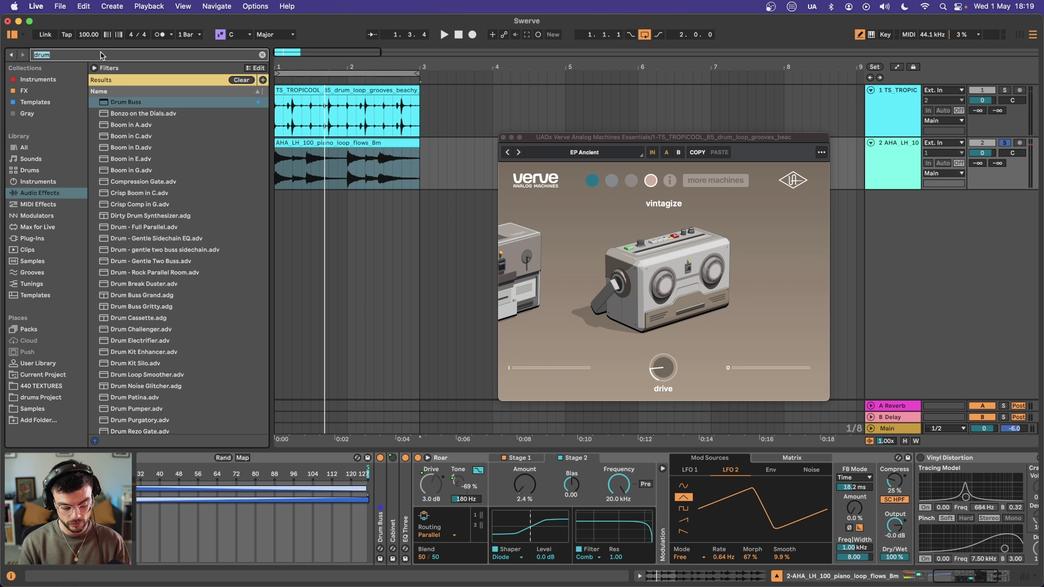
pyautogui.click(101, 55)
pyautogui.write('lfo')
pyautogui.moveTo(135, 104); pyautogui.dragTo(426, 469)
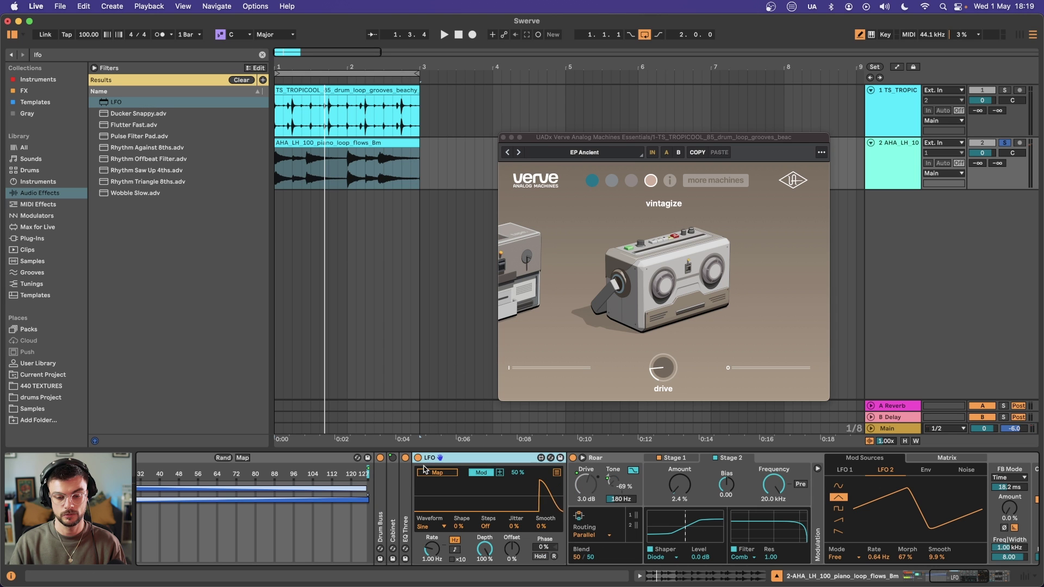
pyautogui.click(480, 473)
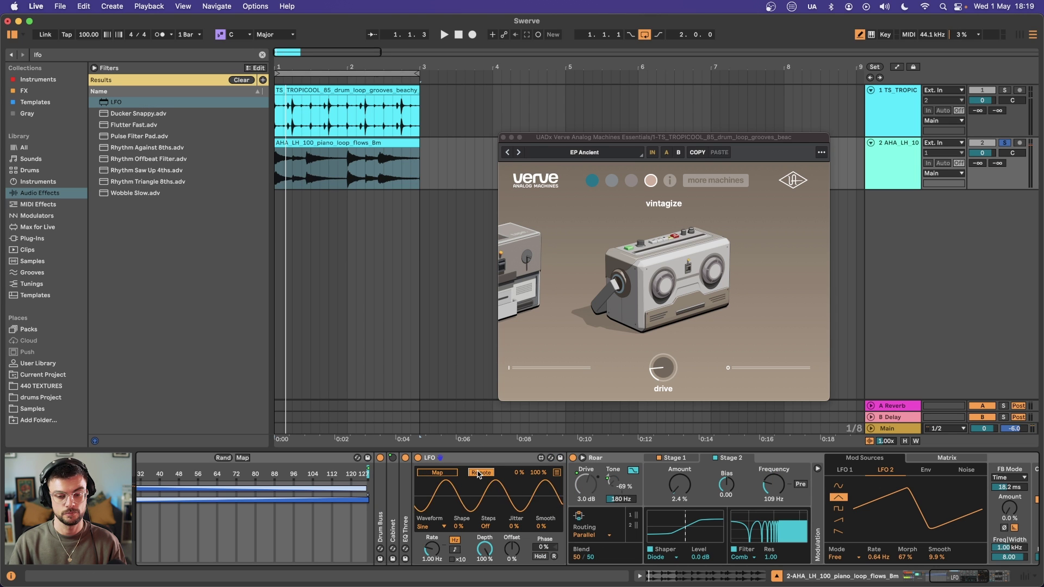
pyautogui.click(797, 500)
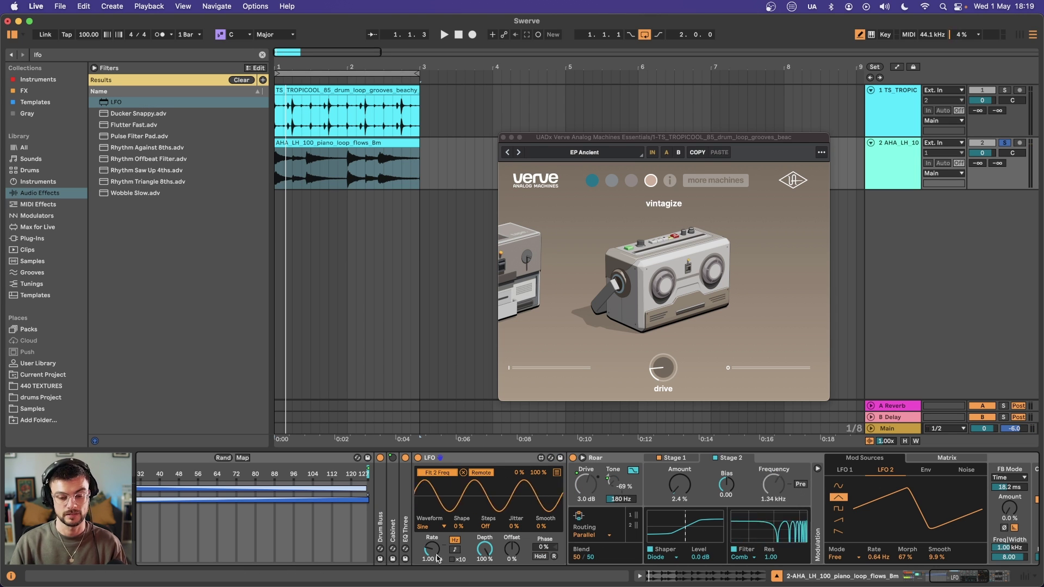
pyautogui.moveTo(431, 548); pyautogui.dragTo(433, 540)
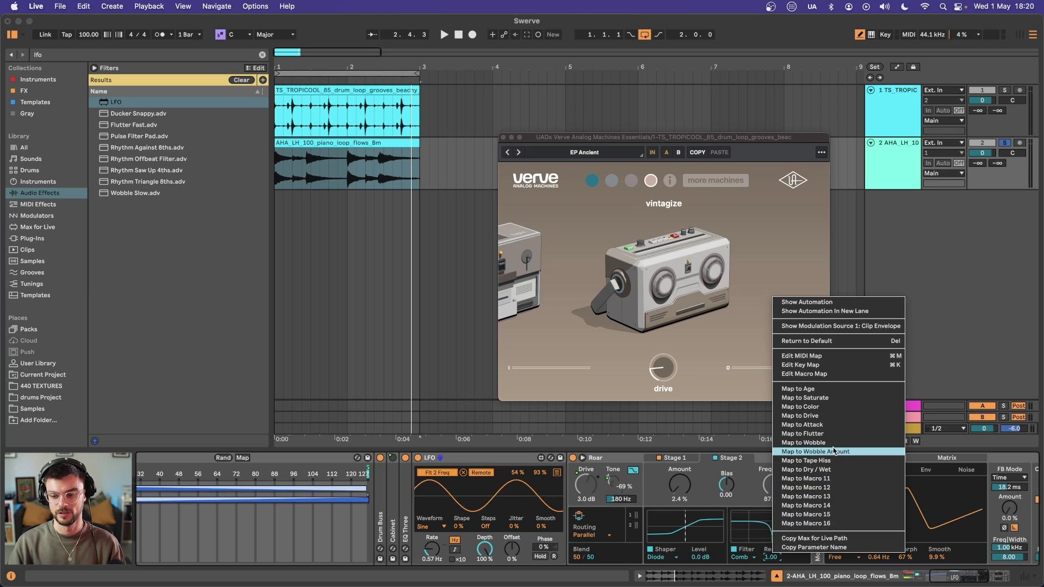
# Step: Map the LFO parameter to the Wobble macro, then reset and re-test the Flutter macro
pyautogui.click(825, 442)
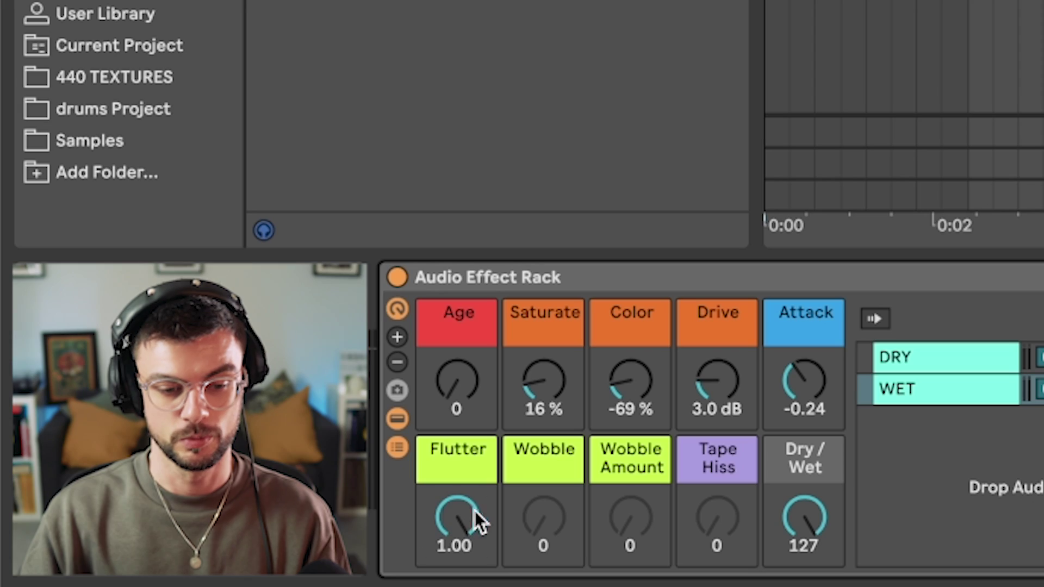
pyautogui.click(172, 544)
pyautogui.press('Delete')
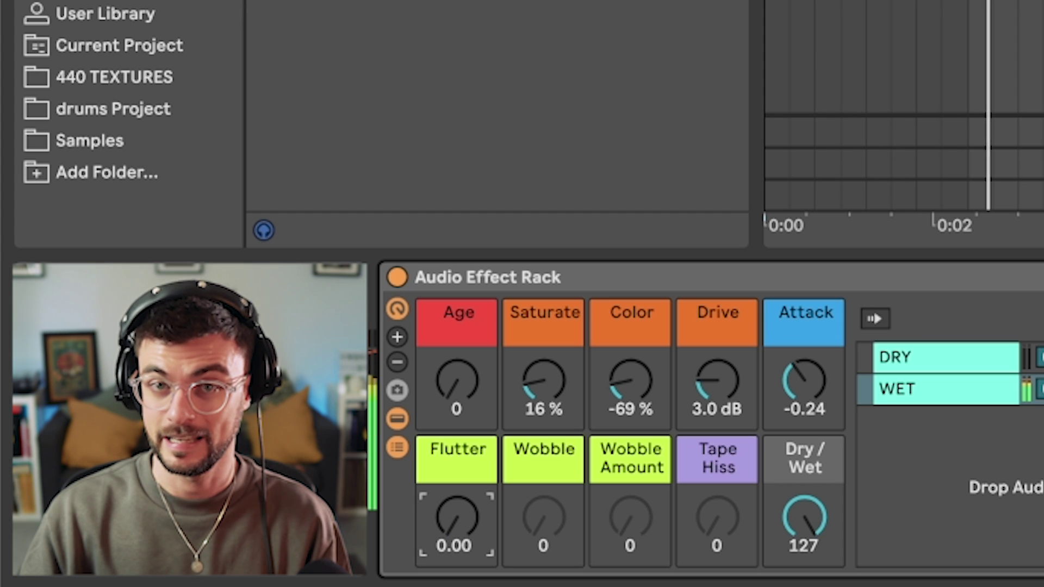
pyautogui.moveTo(475, 508); pyautogui.dragTo(474, 484)
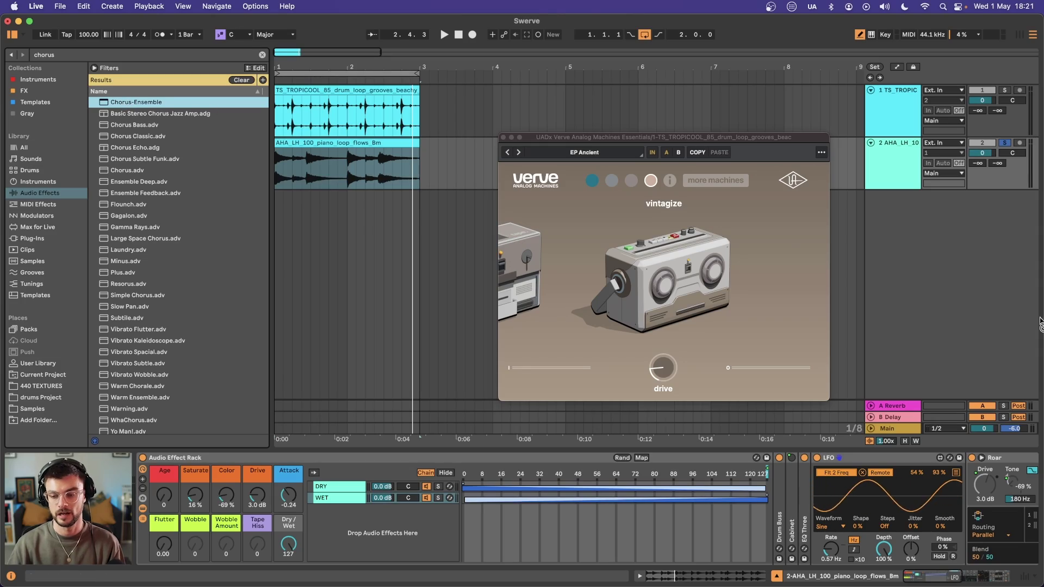
# Step: Load Chorus-Ensemble after Roar and map its Amount to the Wobble Amount macro
pyautogui.press('Return')
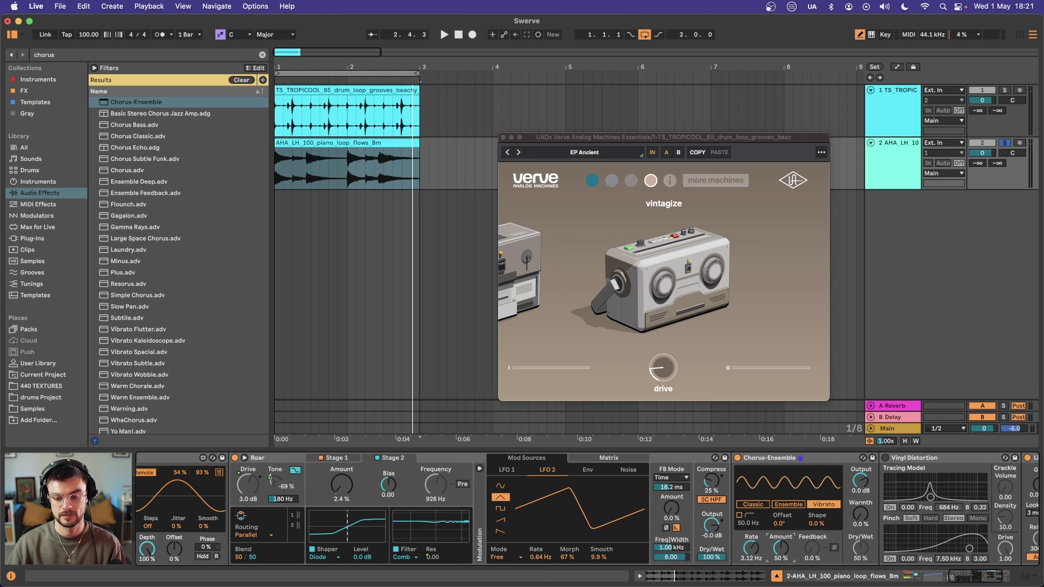
pyautogui.rightClick(779, 553)
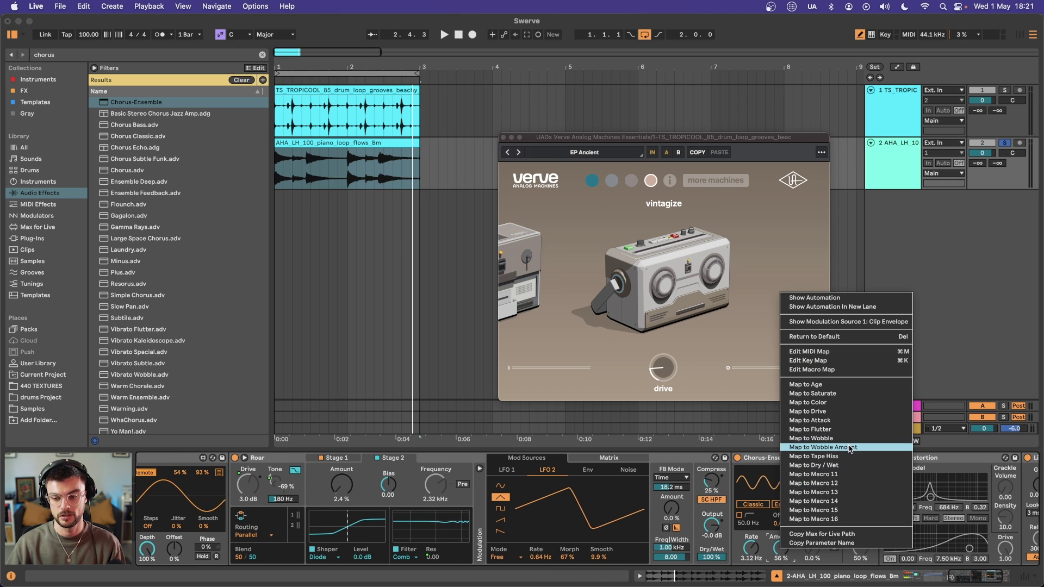
pyautogui.click(846, 447)
pyautogui.rightClick(754, 544)
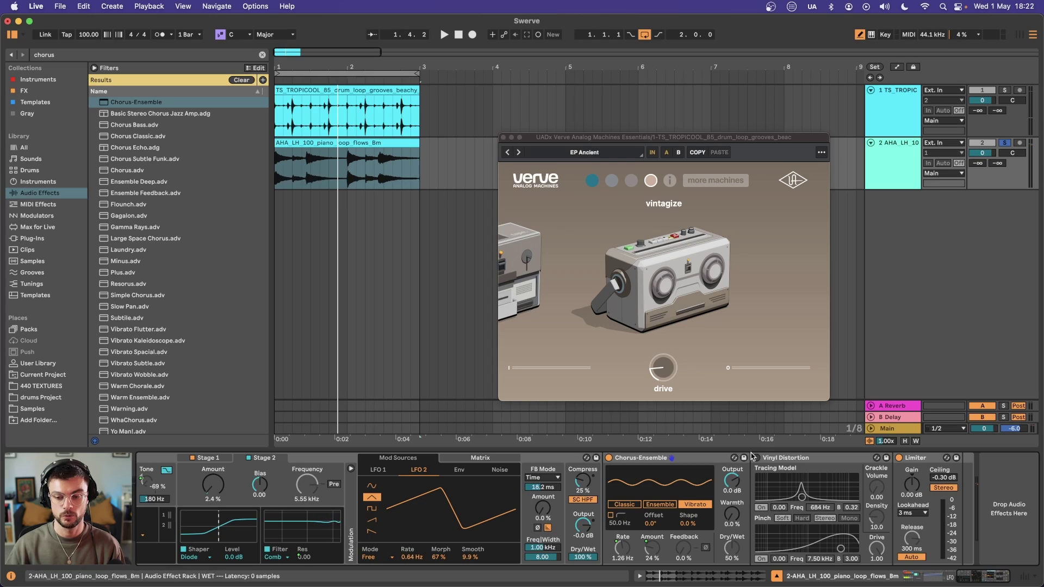
# Step: Start a new browser search to find the Vocoder effect
pyautogui.click(137, 56)
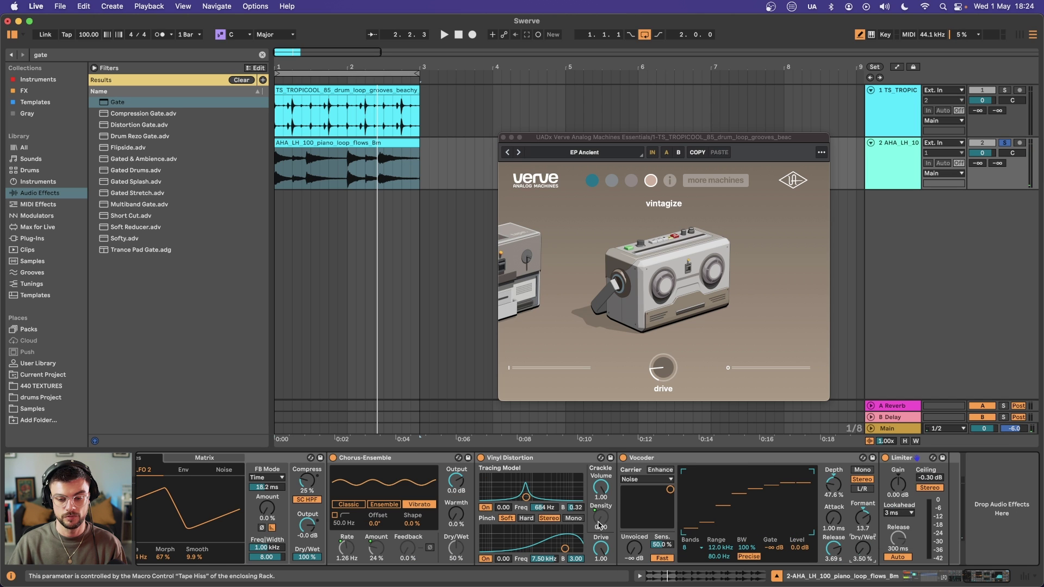
# Step: Map Vinyl Distortion's Density and the Vocoder's Dry/Wet to the Tape Hiss macro
pyautogui.rightClick(600, 521)
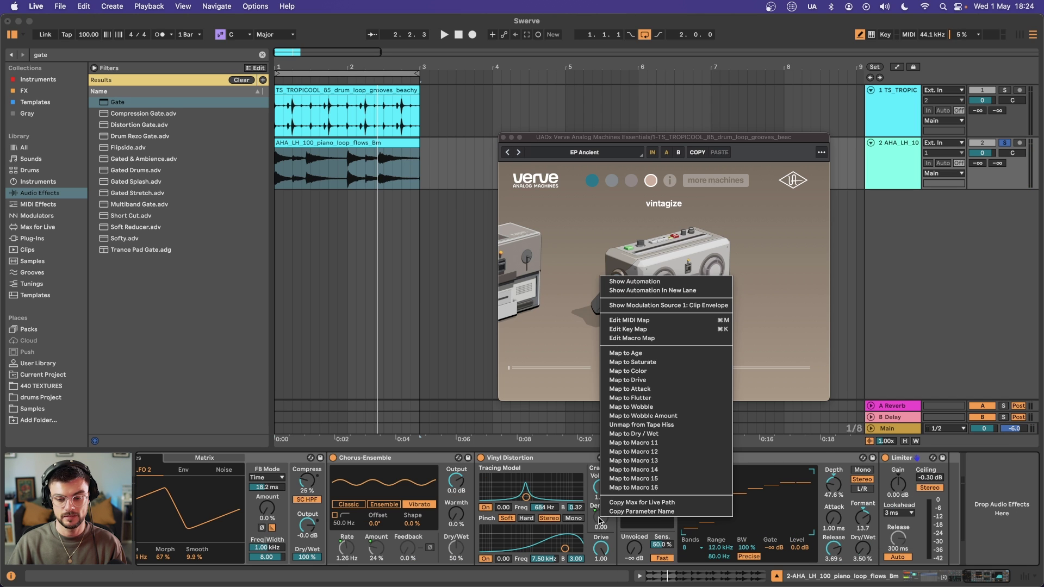
pyautogui.rightClick(868, 549)
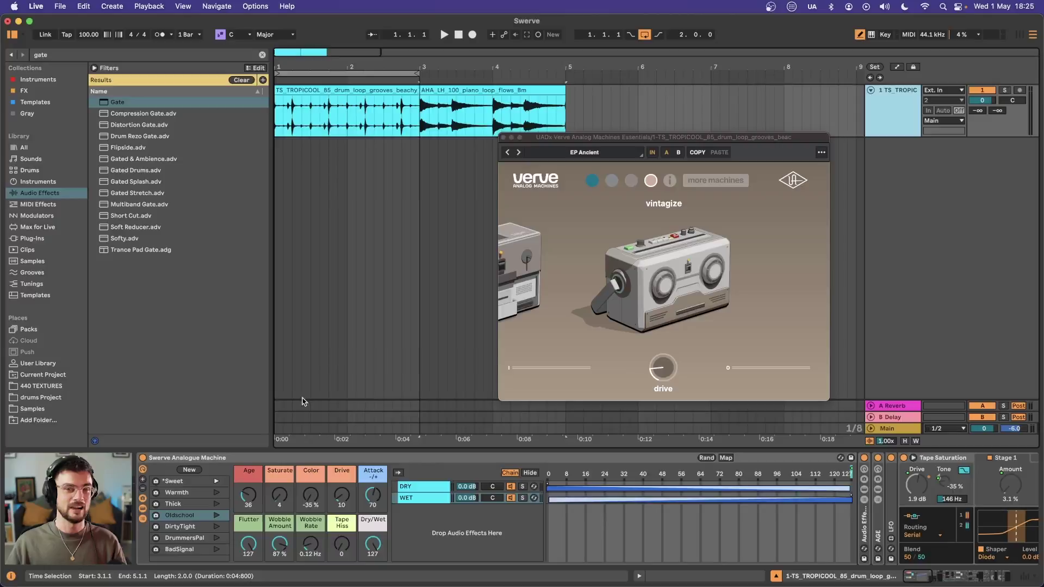
# Step: Compare the rack's Sweet preset against Verve, cycling its machines and settling on sweeten
pyautogui.click(193, 485)
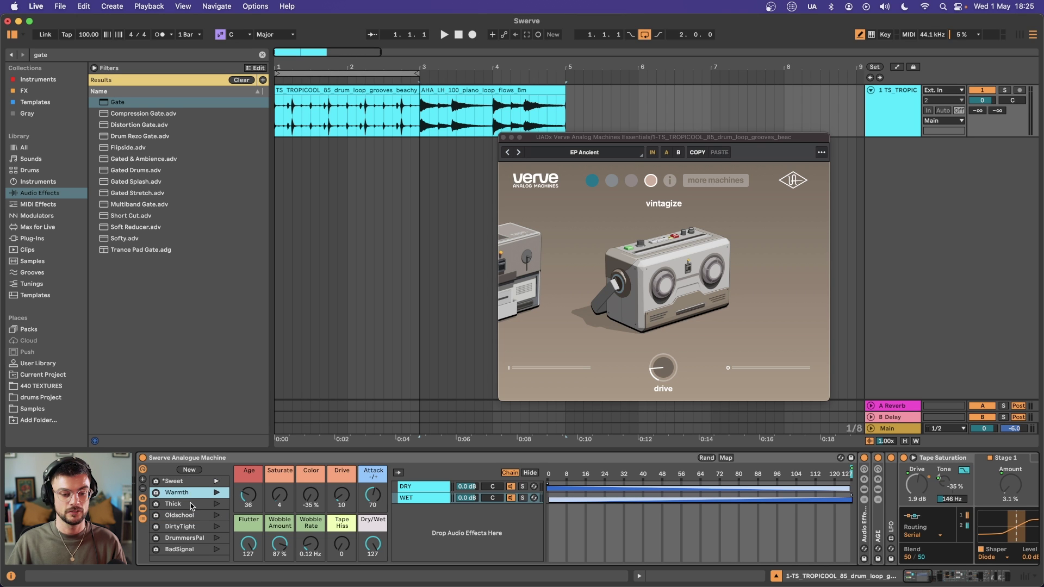
pyautogui.click(592, 181)
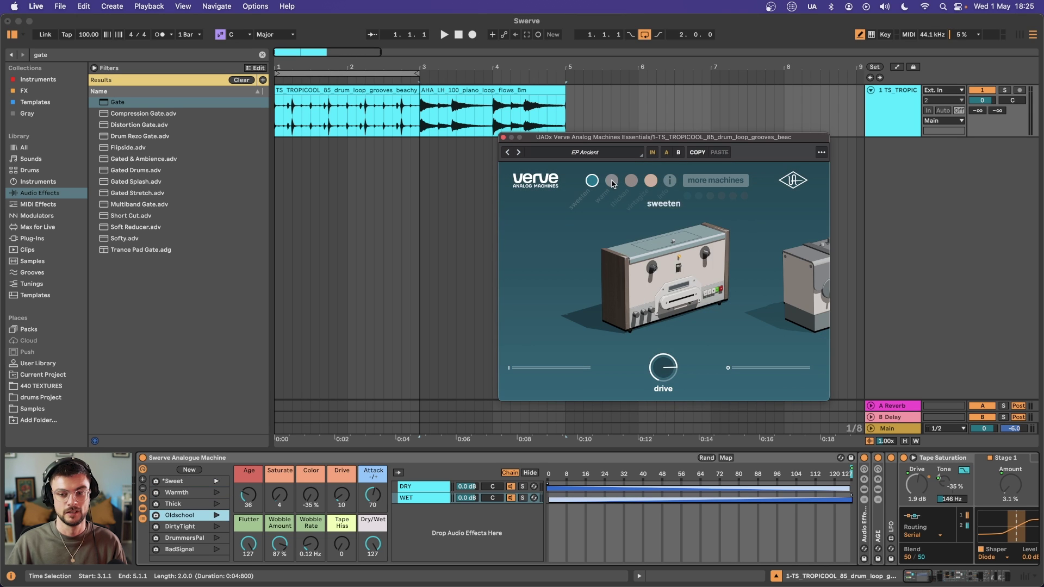
pyautogui.click(612, 180)
pyautogui.click(651, 180)
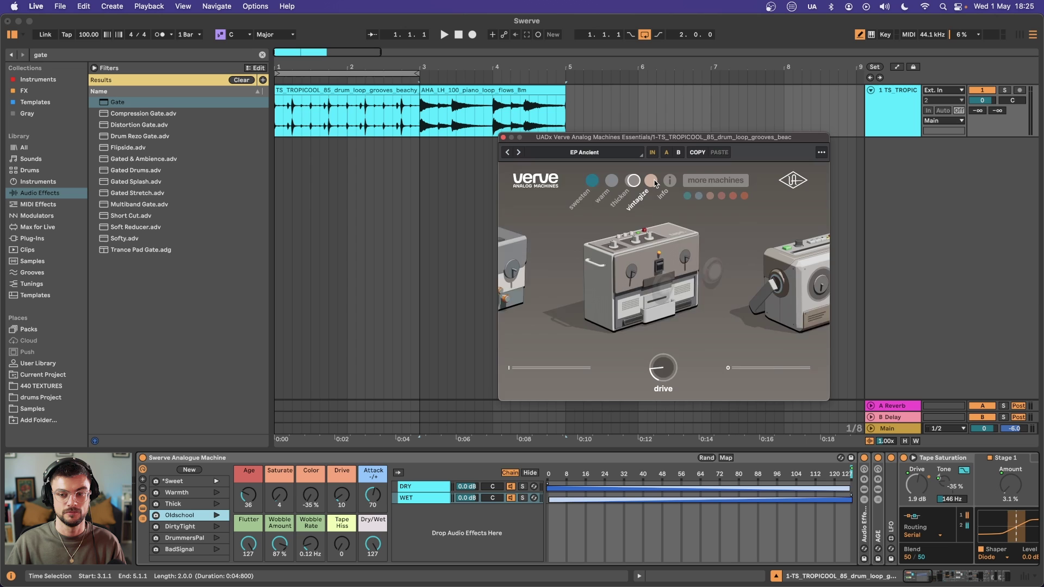
pyautogui.click(197, 485)
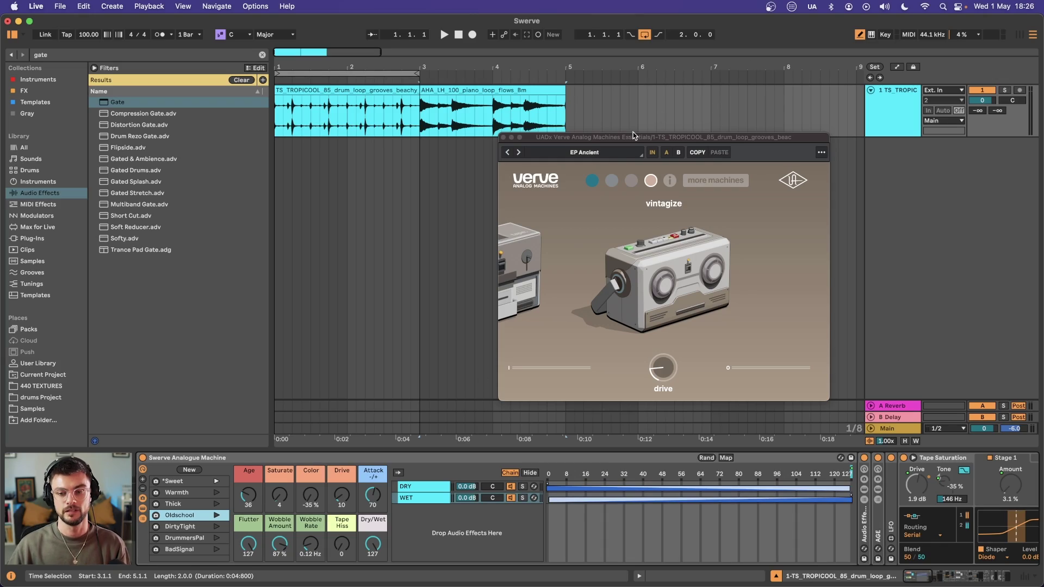
pyautogui.click(592, 179)
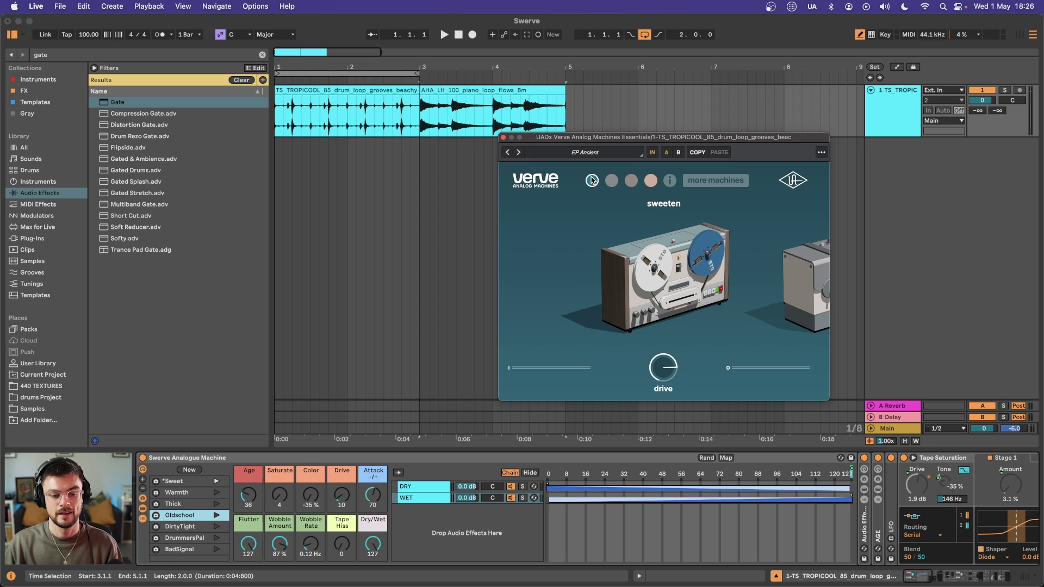
pyautogui.click(182, 486)
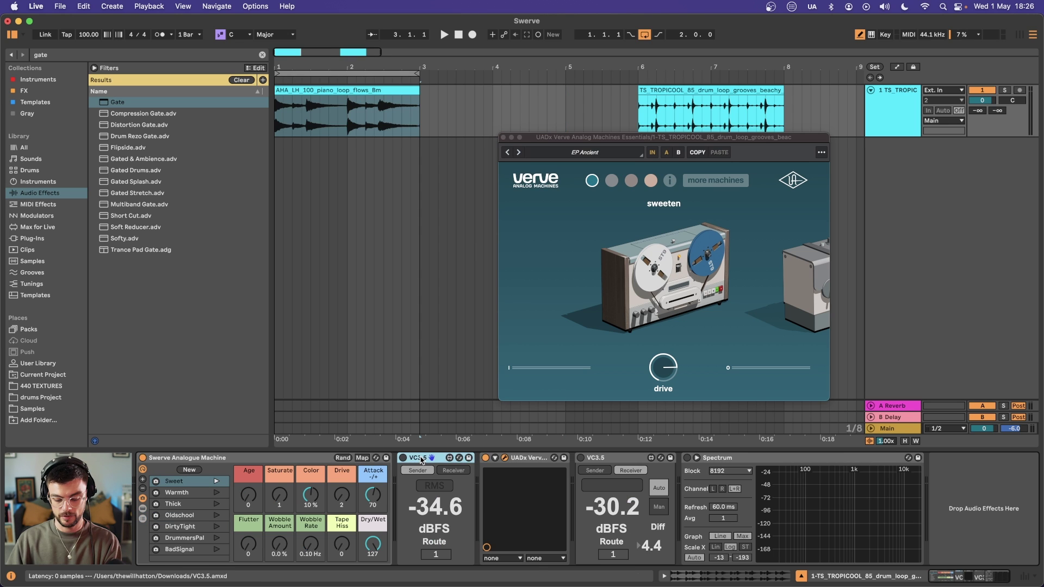
# Step: Remove the first VC3.5 device, re-enable the rack, and raise Color to 35%
pyautogui.press('Delete')
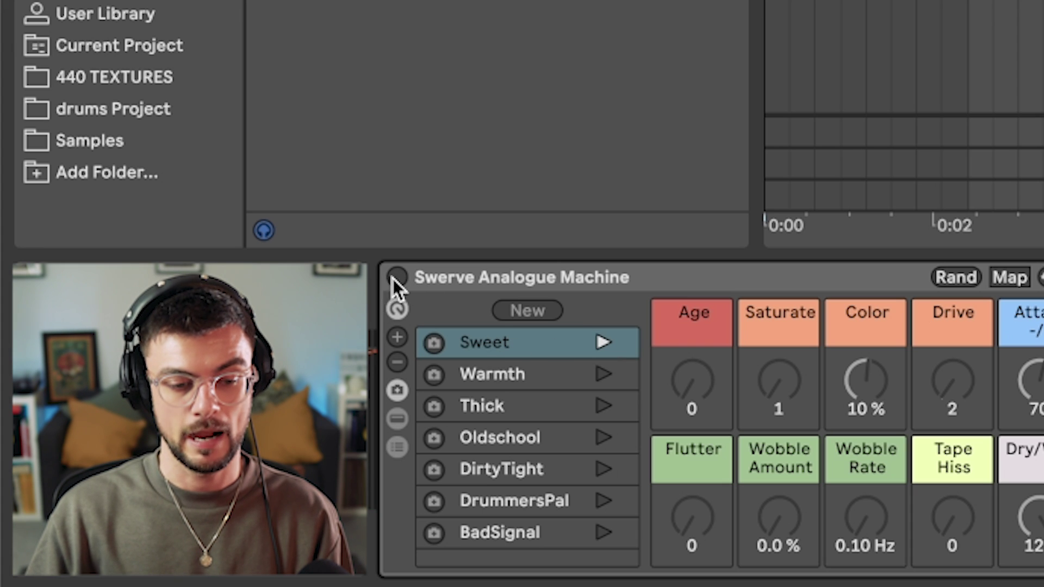
pyautogui.click(389, 278)
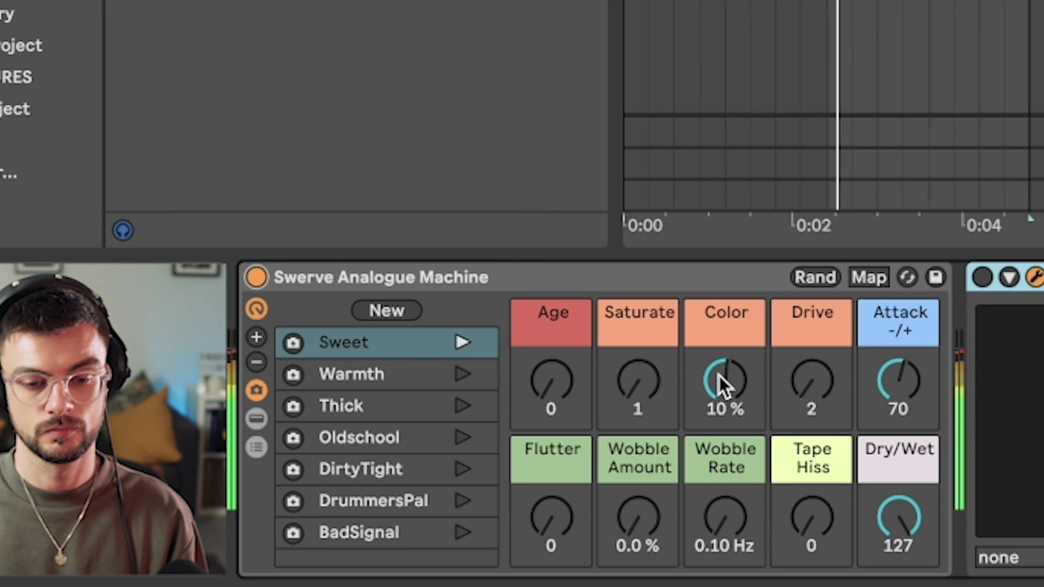
pyautogui.moveTo(796, 384); pyautogui.dragTo(795, 372)
pyautogui.moveTo(724, 380); pyautogui.dragTo(725, 375)
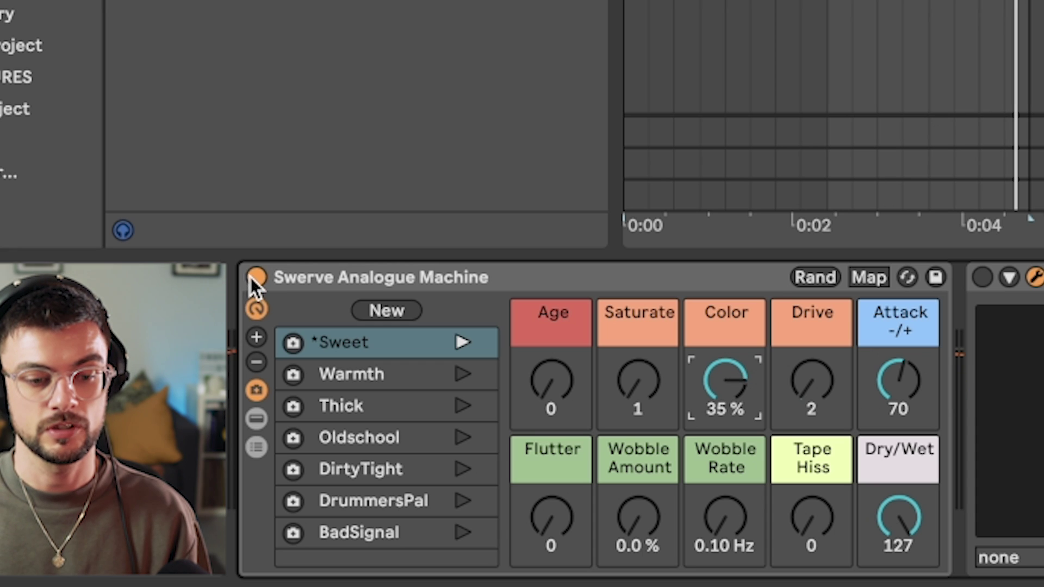
# Step: Bypass the rack against Verve, then set Tape Hiss to 94 and adjust Wobble Amount
pyautogui.click(256, 277)
pyautogui.click(982, 277)
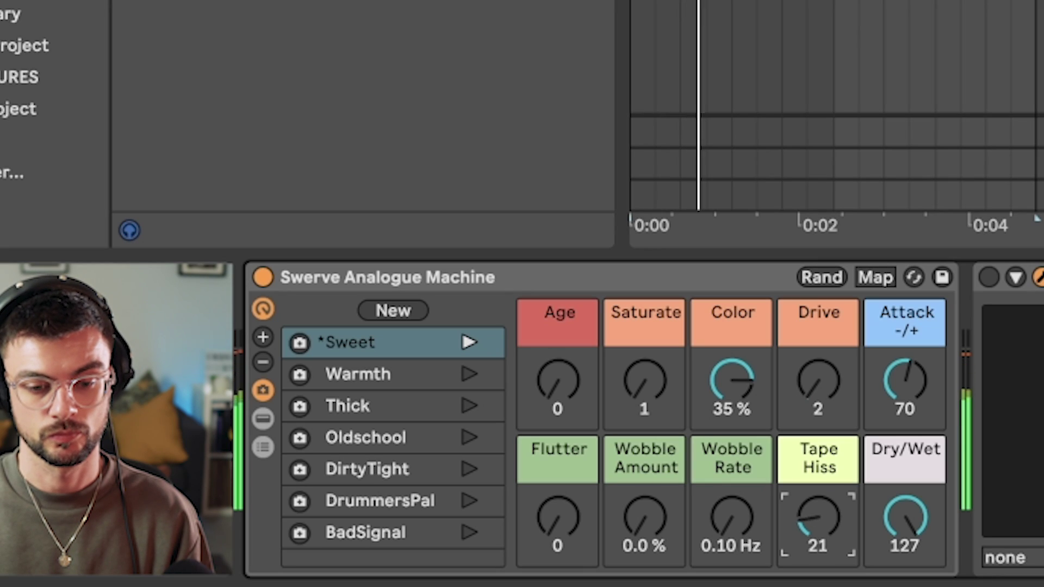
pyautogui.moveTo(819, 516); pyautogui.dragTo(818, 504)
pyautogui.moveTo(644, 517); pyautogui.dragTo(644, 466)
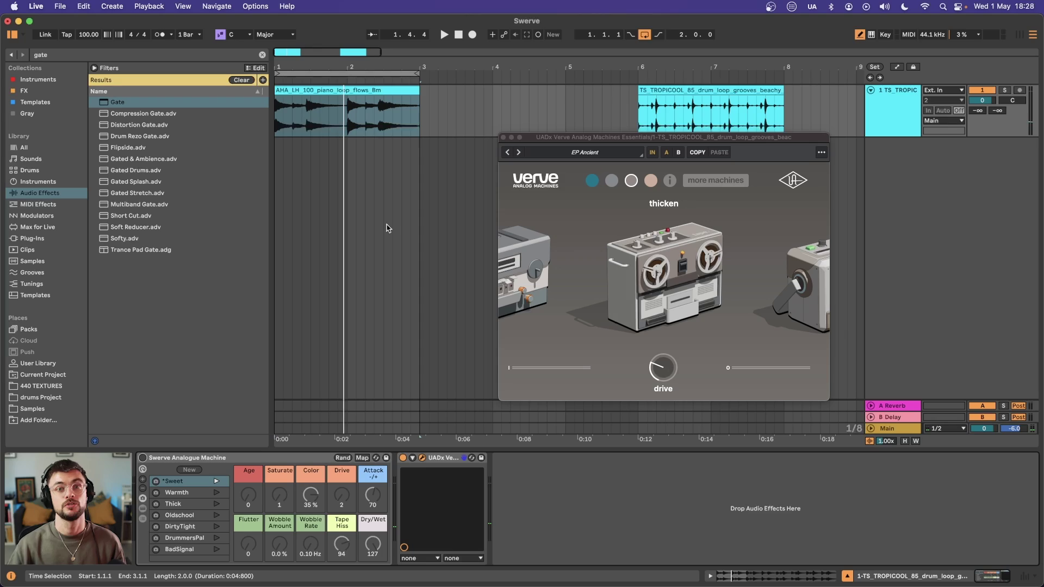
# Step: Switch Verve from thicken to the vintagize machine on EP Ancient
pyautogui.click(651, 181)
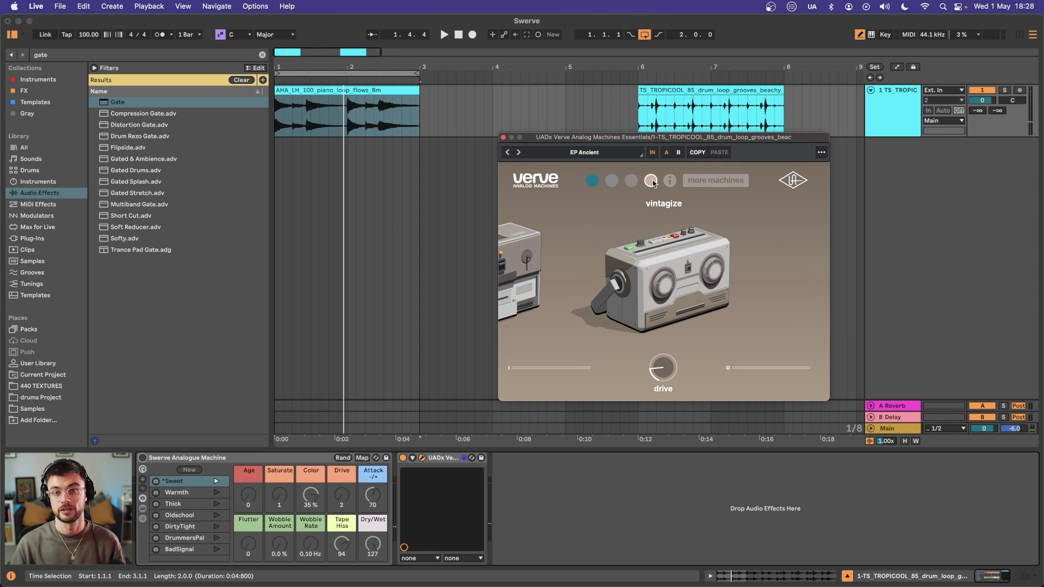